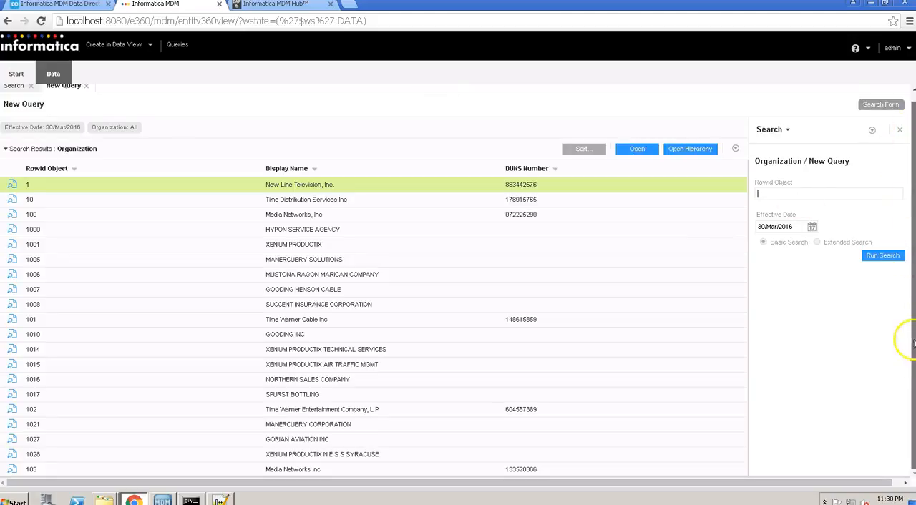
# - Start an export of all results of the Organization search
pyautogui.scroll(-15, 777, 330)
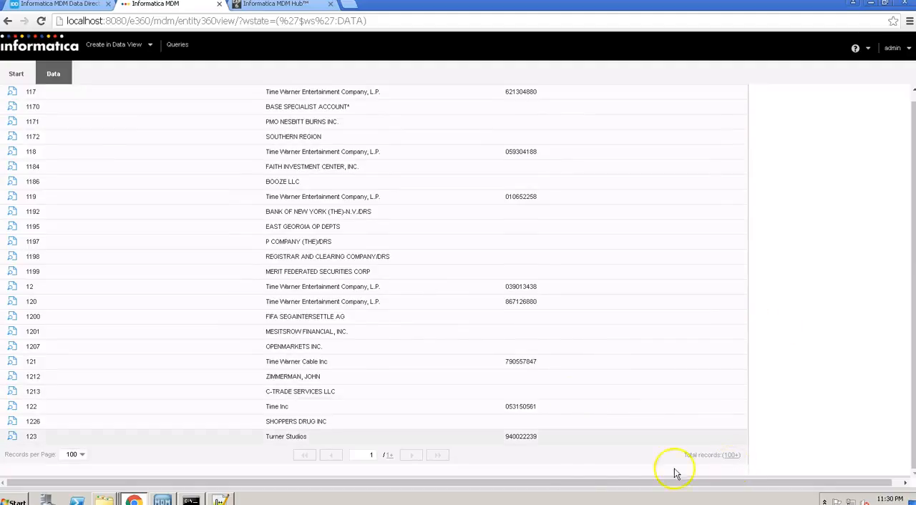
pyautogui.click(381, 201)
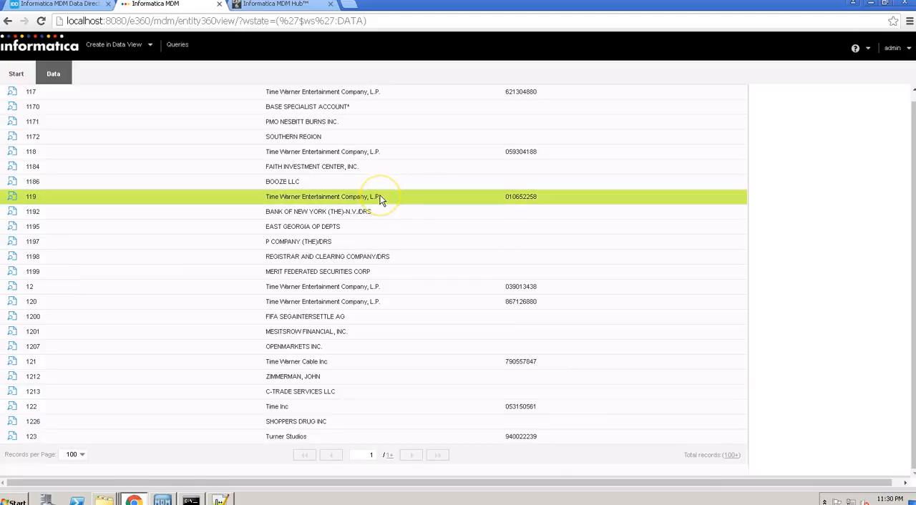
pyautogui.rightClick(382, 201)
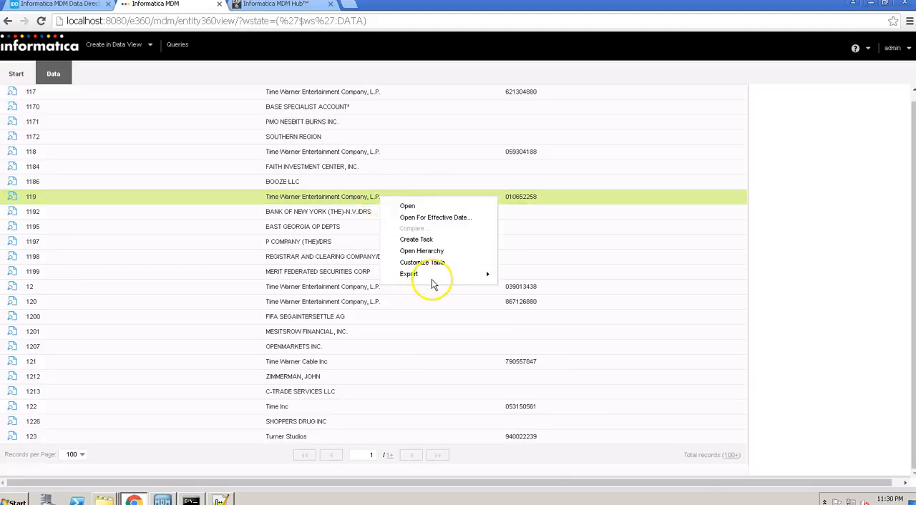
pyautogui.moveTo(437, 282)
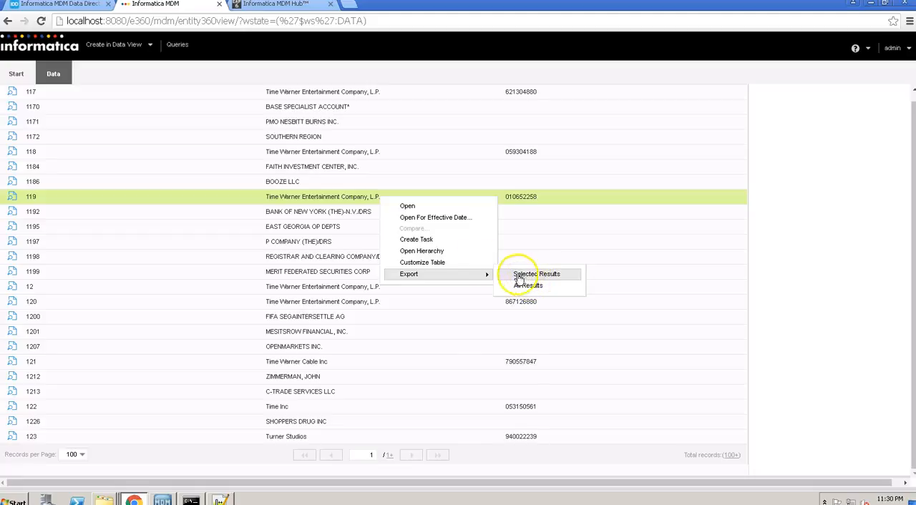
pyautogui.click(325, 198)
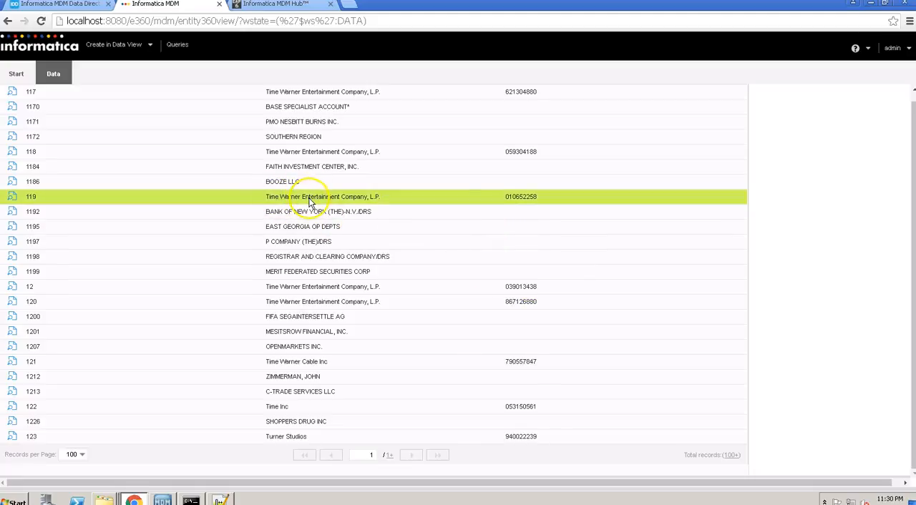
pyautogui.rightClick(310, 202)
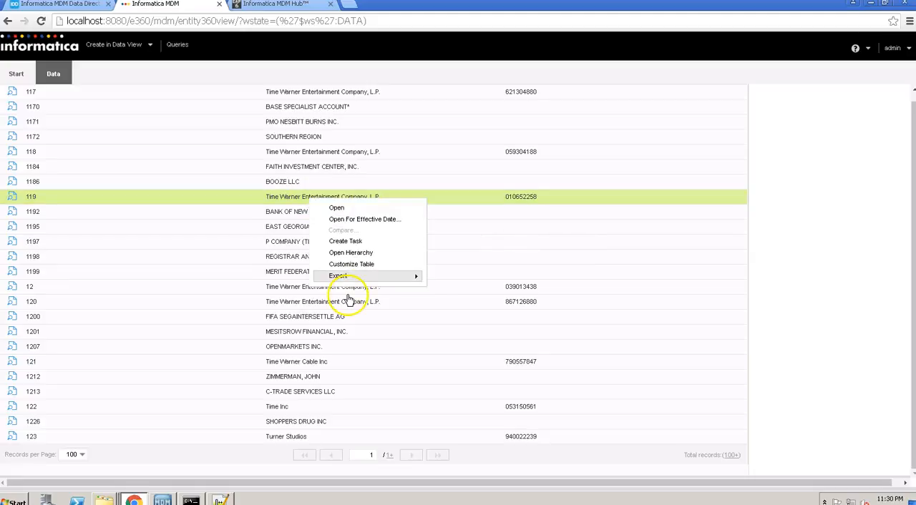
pyautogui.moveTo(394, 280)
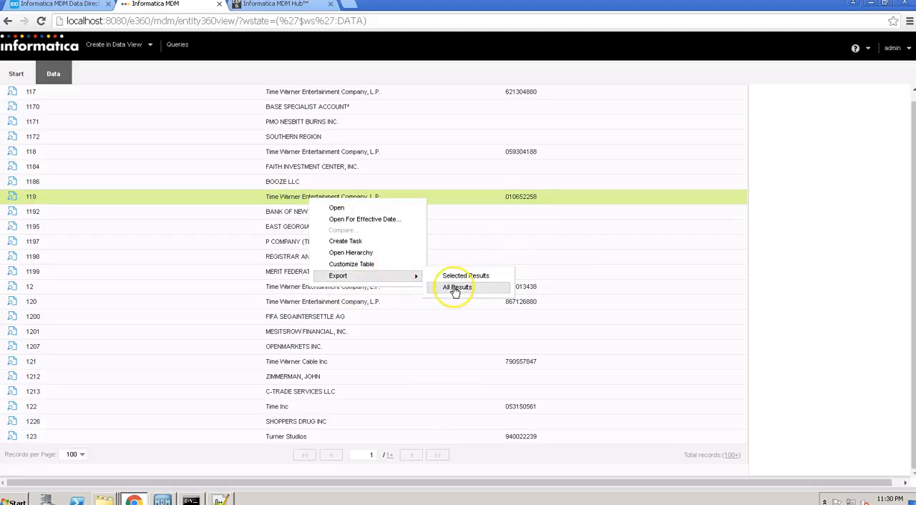
pyautogui.click(455, 289)
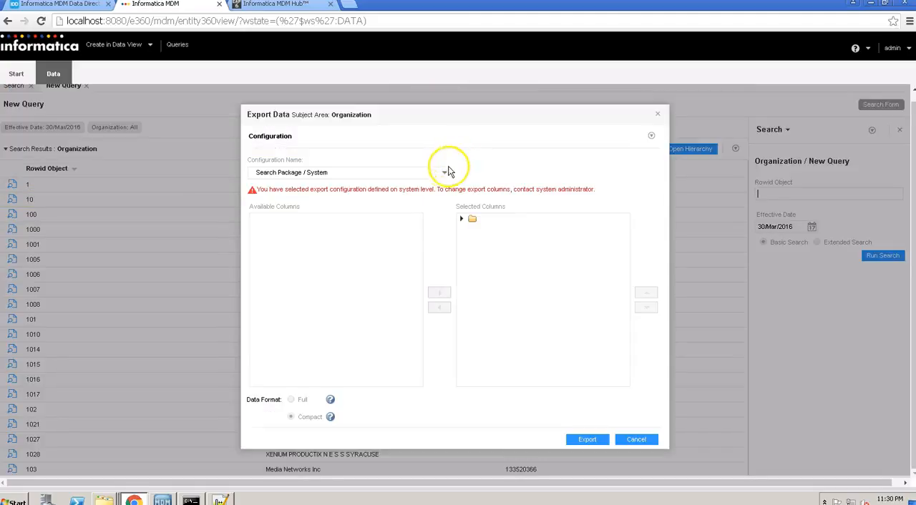
# - Select the Test / Private export configuration and try to create a new private profile named Demo with metadata export
pyautogui.click(445, 175)
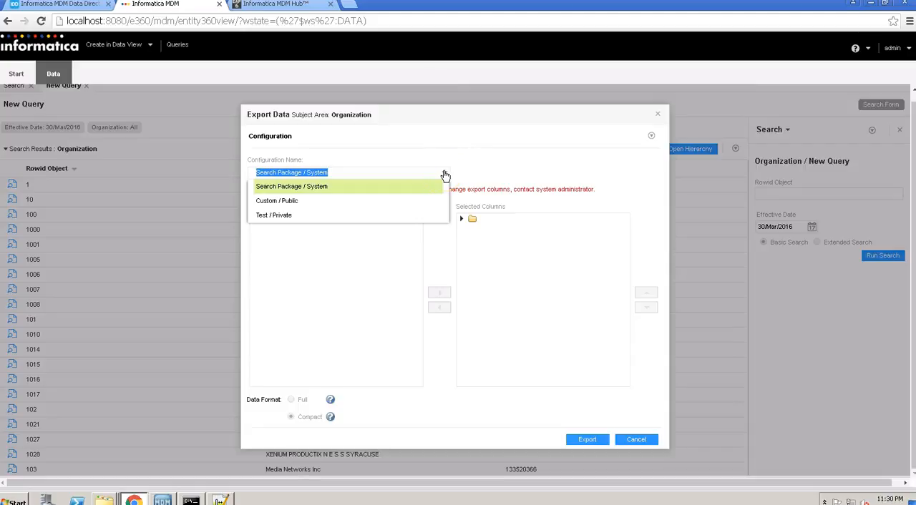
pyautogui.click(367, 214)
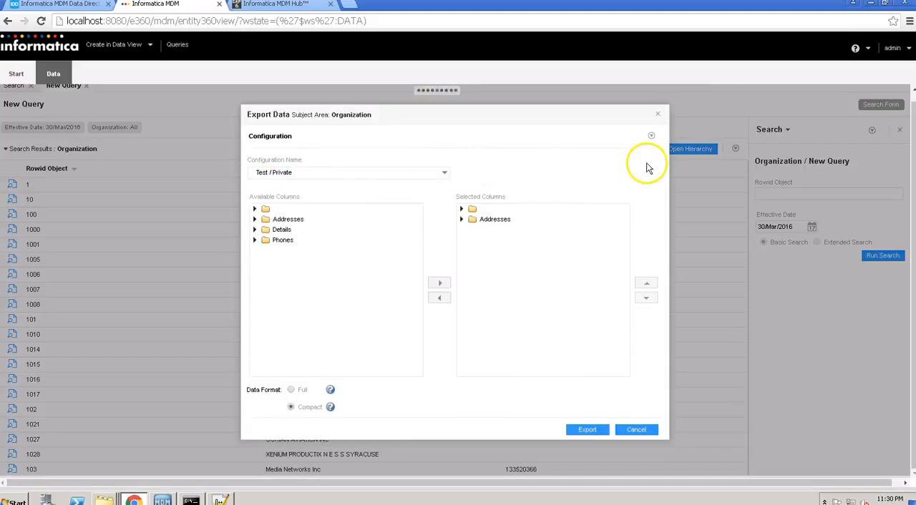
pyautogui.click(651, 137)
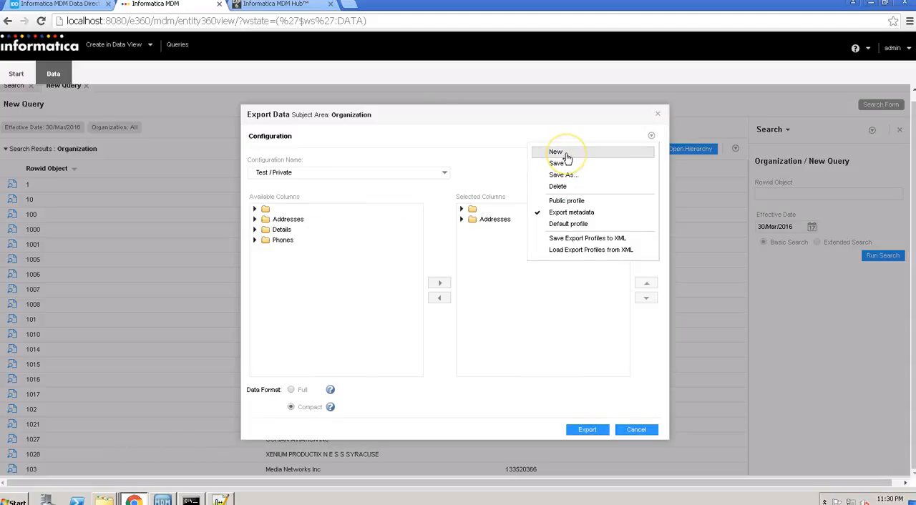
pyautogui.click(565, 154)
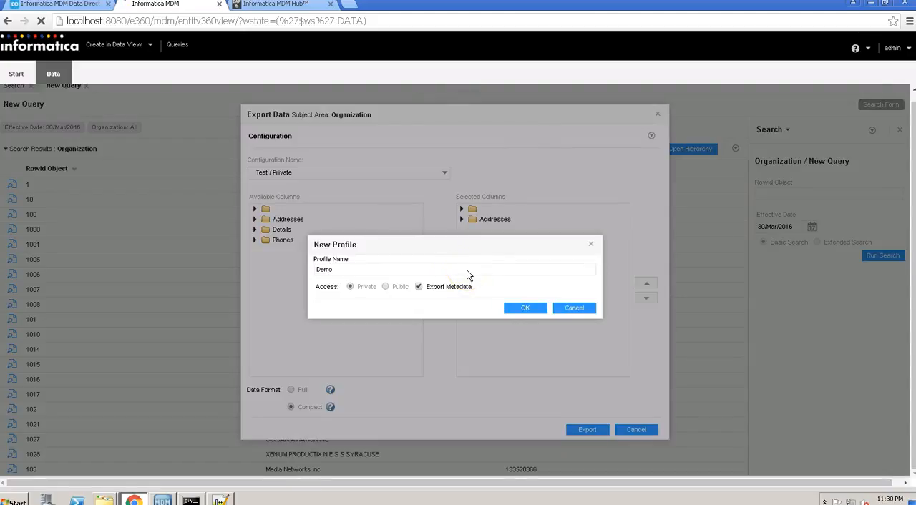
pyautogui.click(514, 306)
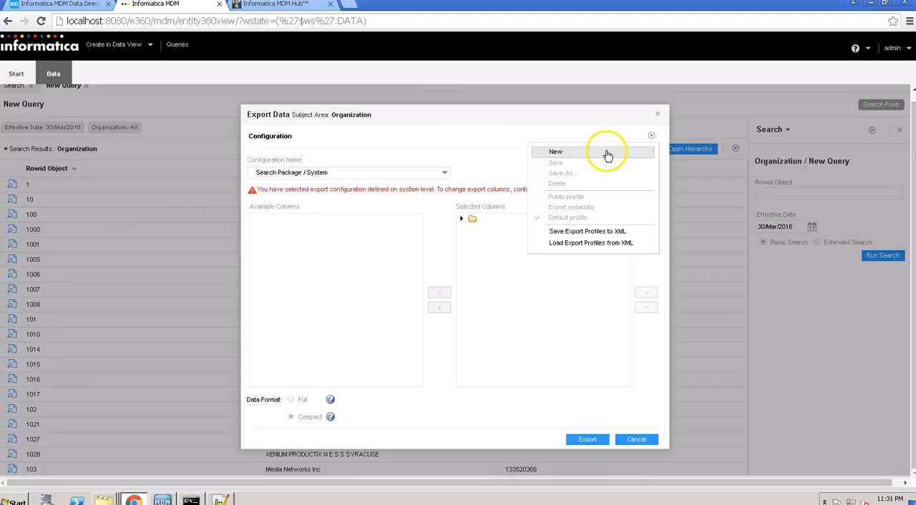
# - Create a private export profile named Demo with Export Metadata enabled
pyautogui.click(607, 151)
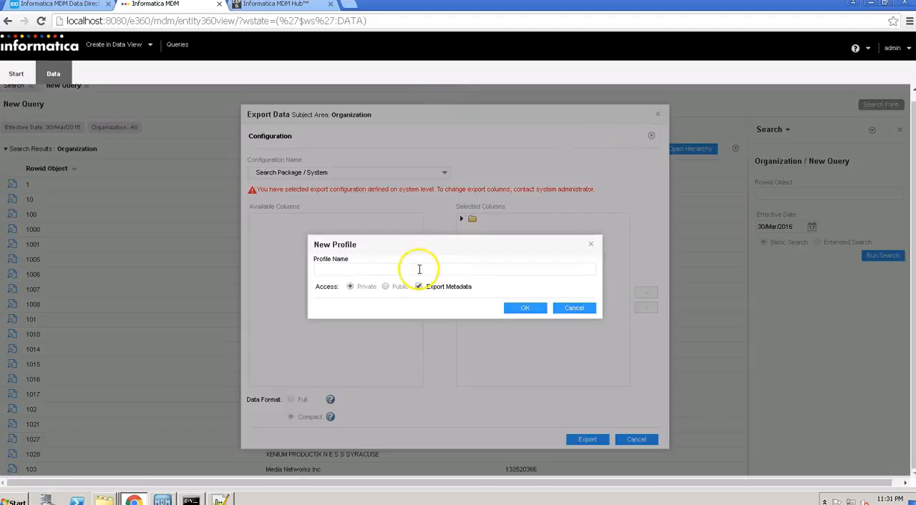
pyautogui.write('Demo')
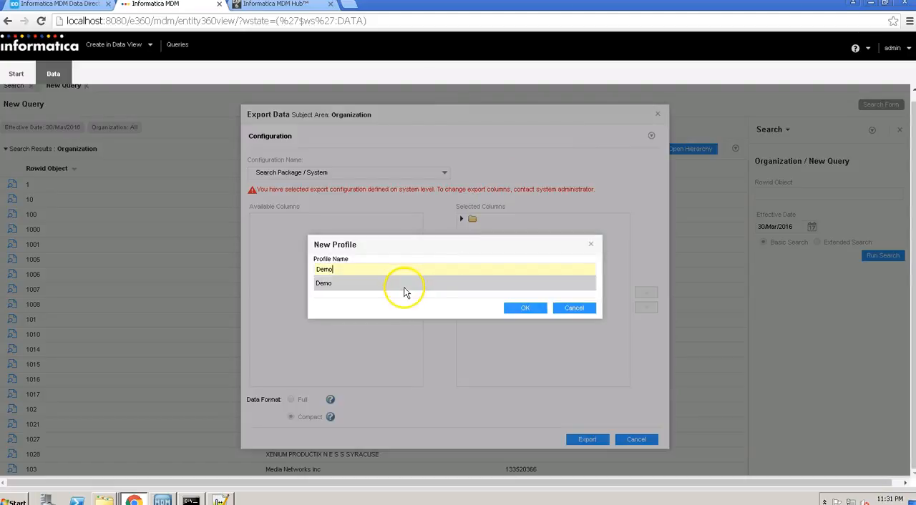
pyautogui.click(406, 285)
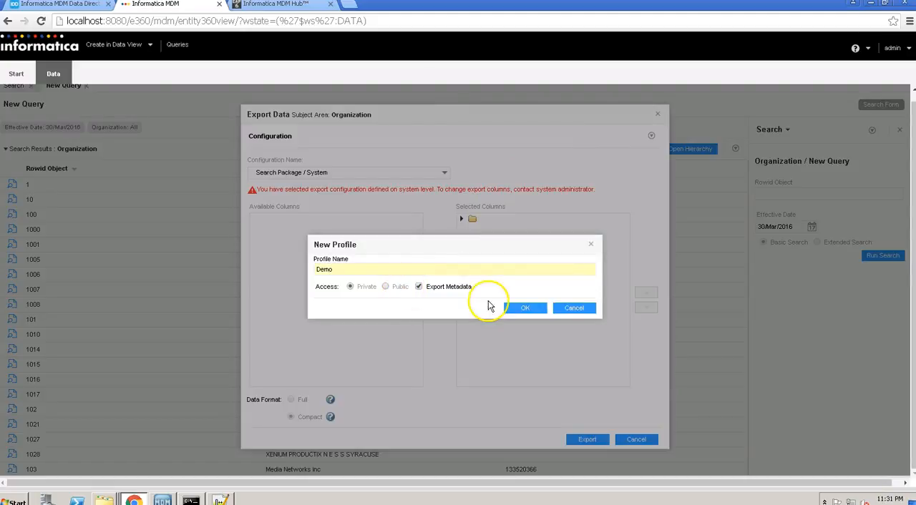
pyautogui.click(517, 309)
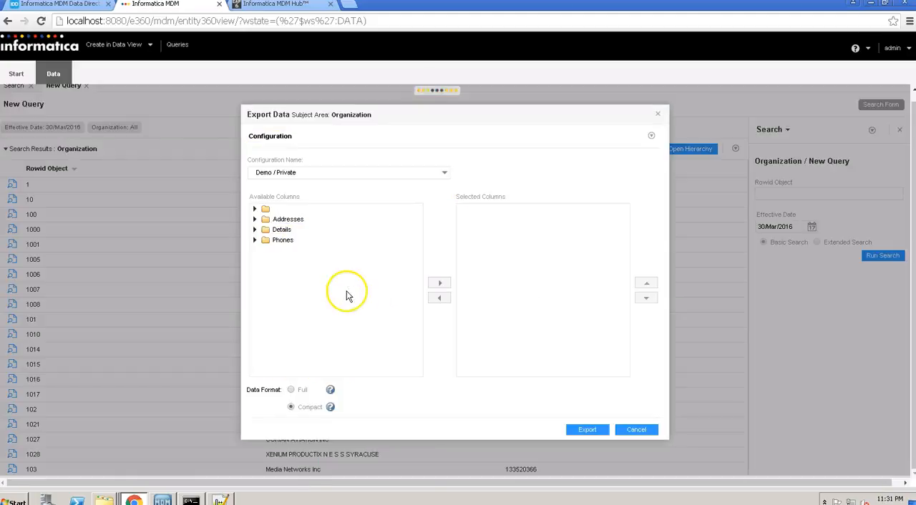
# - Add the Display Name column to the selected columns of the Demo export profile
pyautogui.click(255, 209)
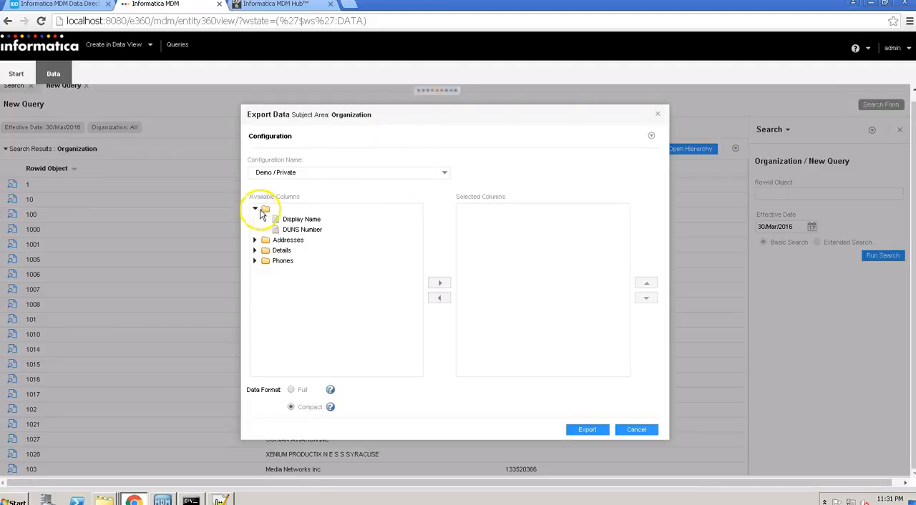
pyautogui.click(299, 221)
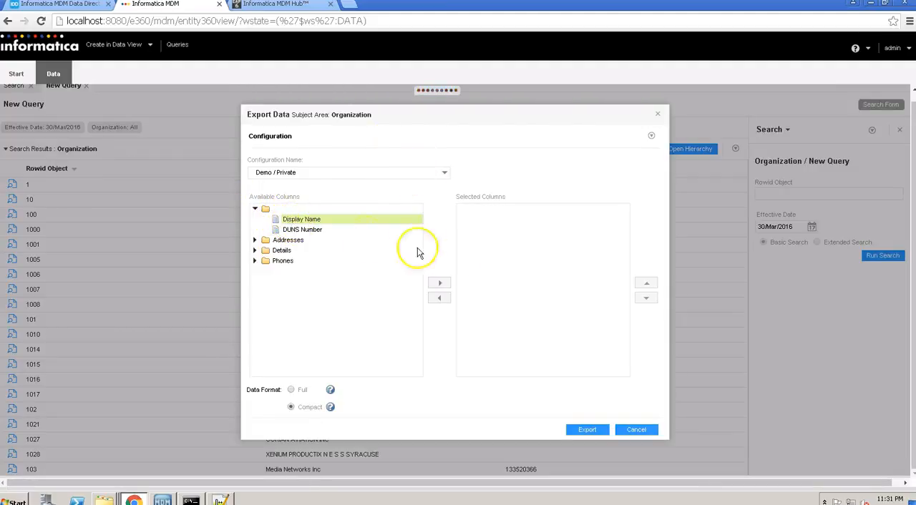
pyautogui.click(587, 432)
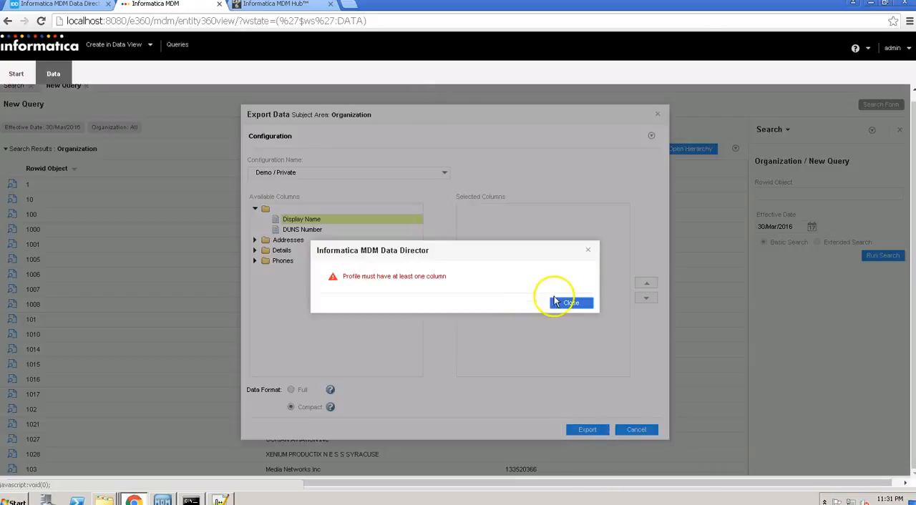
pyautogui.click(561, 304)
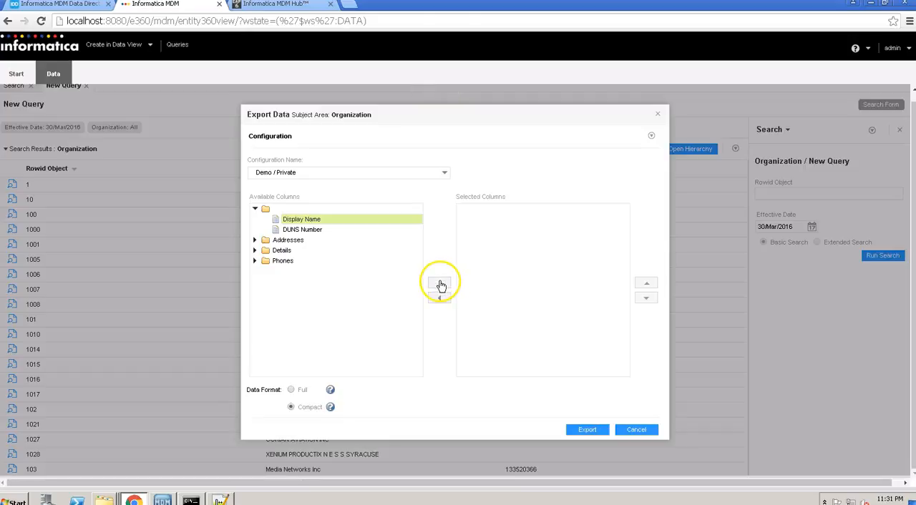
pyautogui.click(443, 284)
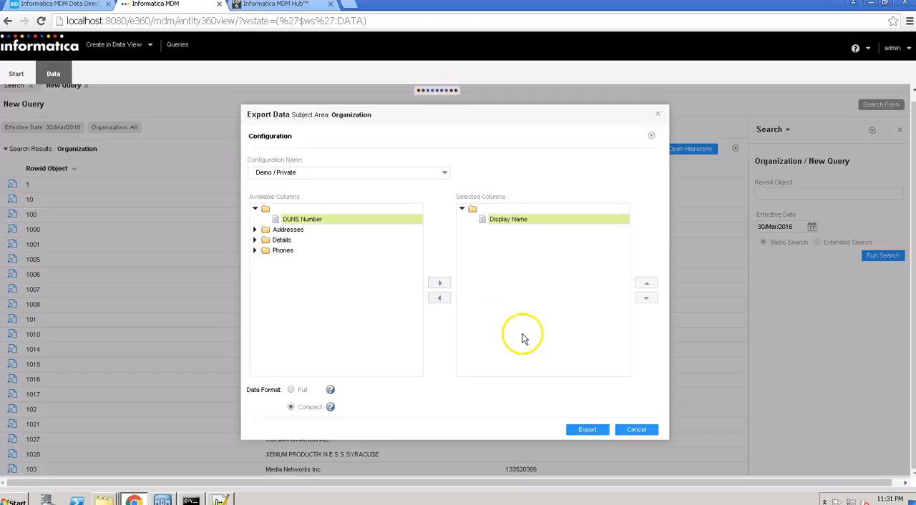
# - Export the Organization results with the Demo profile and save its configuration
pyautogui.click(587, 430)
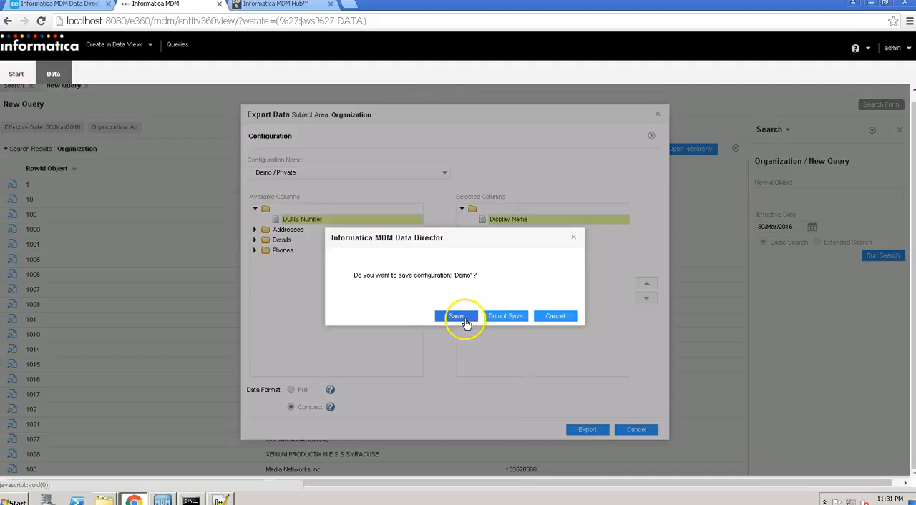
pyautogui.click(457, 317)
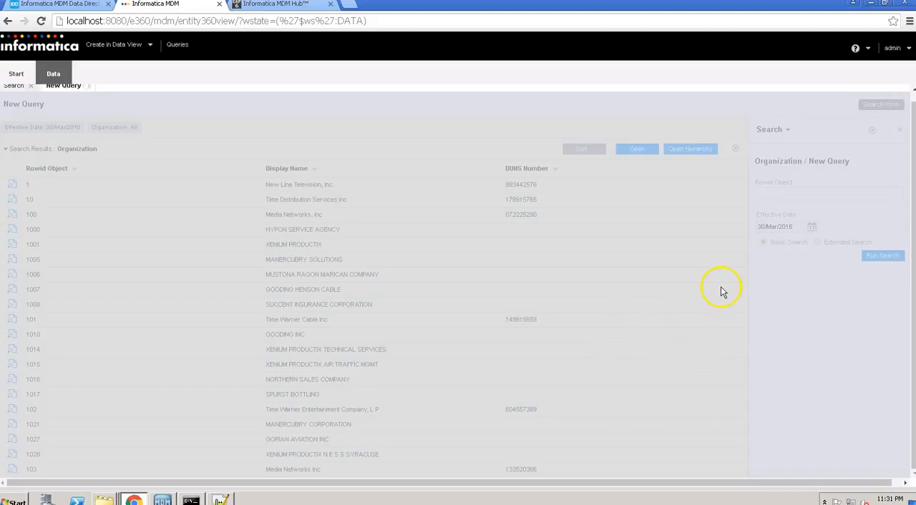
pyautogui.scroll(-15, 721, 291)
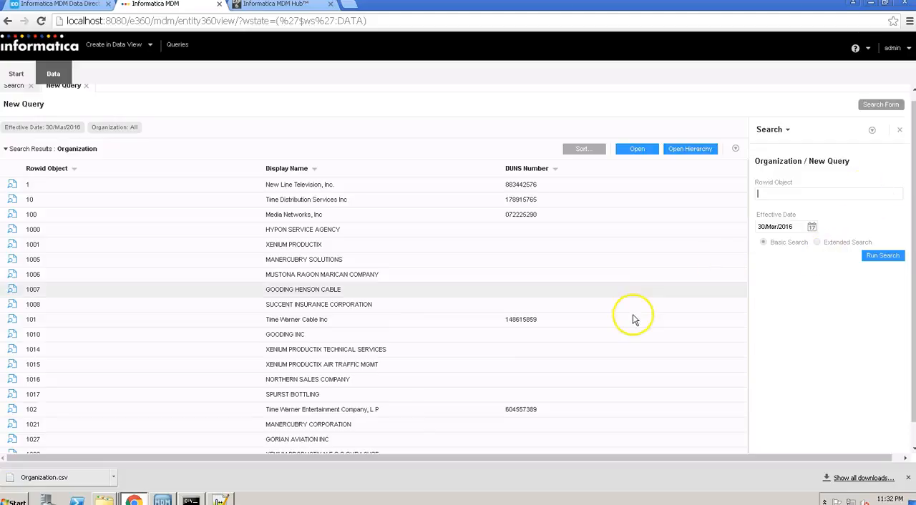
# - Open the downloaded Organization.csv in Notepad++ and check its records from the header to the last line
pyautogui.click(85, 479)
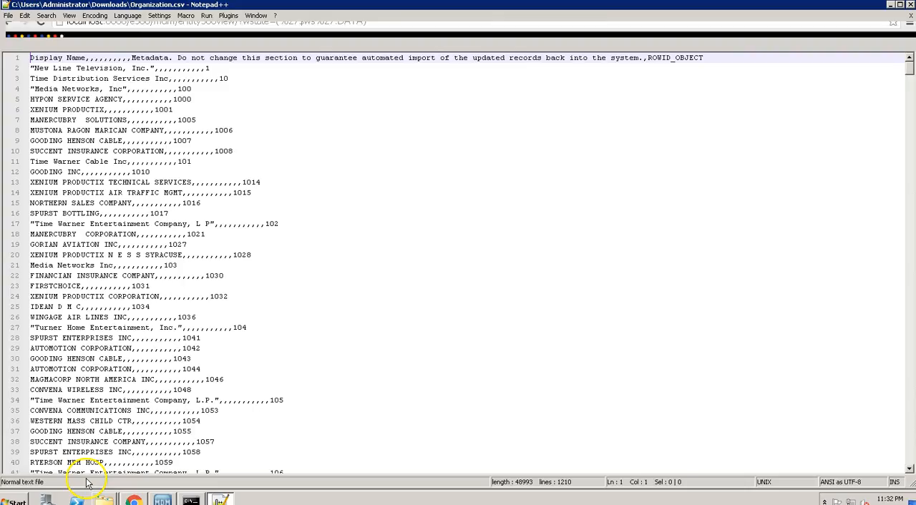
pyautogui.click(387, 170)
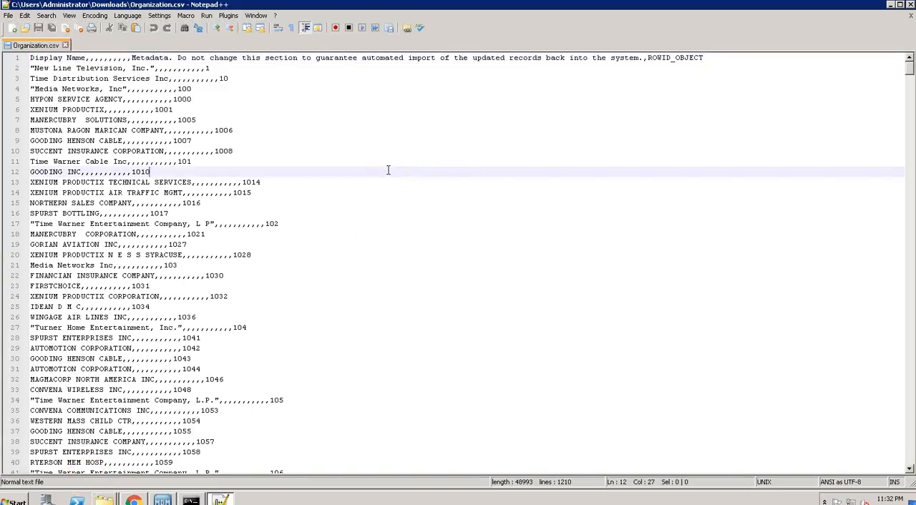
pyautogui.hotkey('ctrl', 'End')
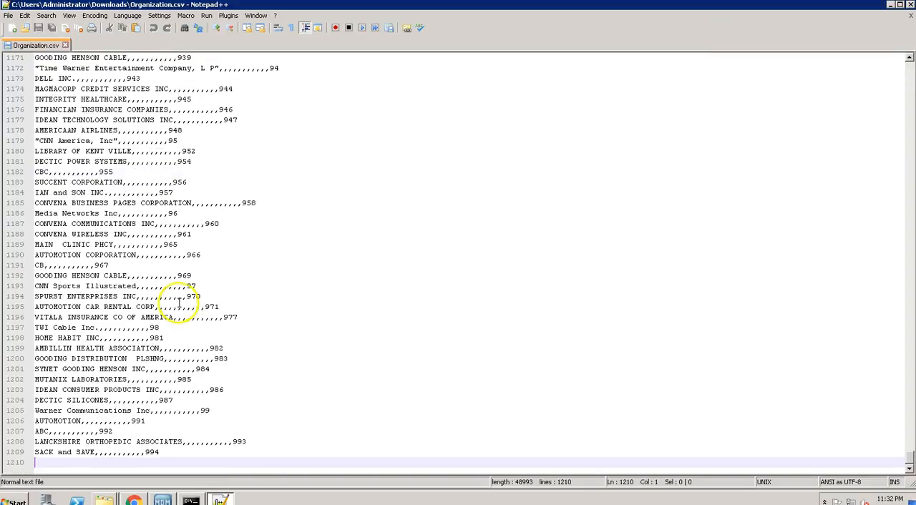
pyautogui.click(83, 452)
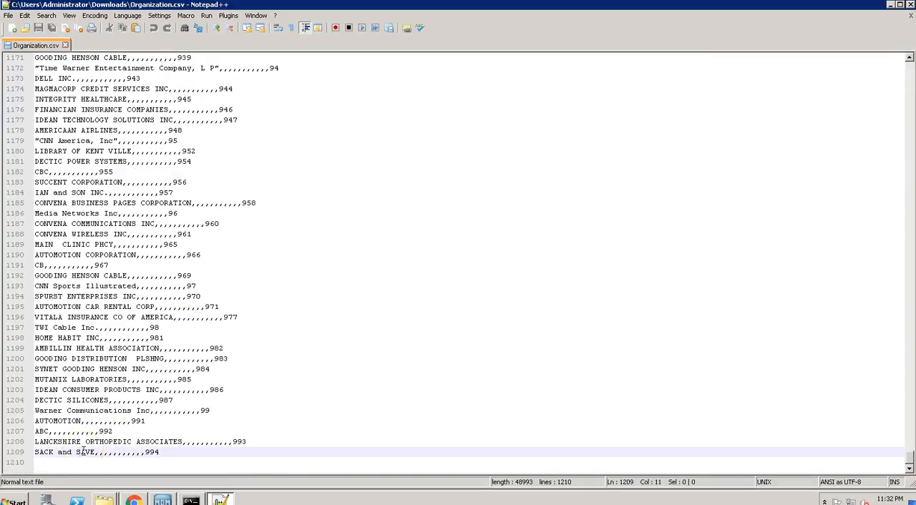
pyautogui.hotkey('ctrl', 'Home')
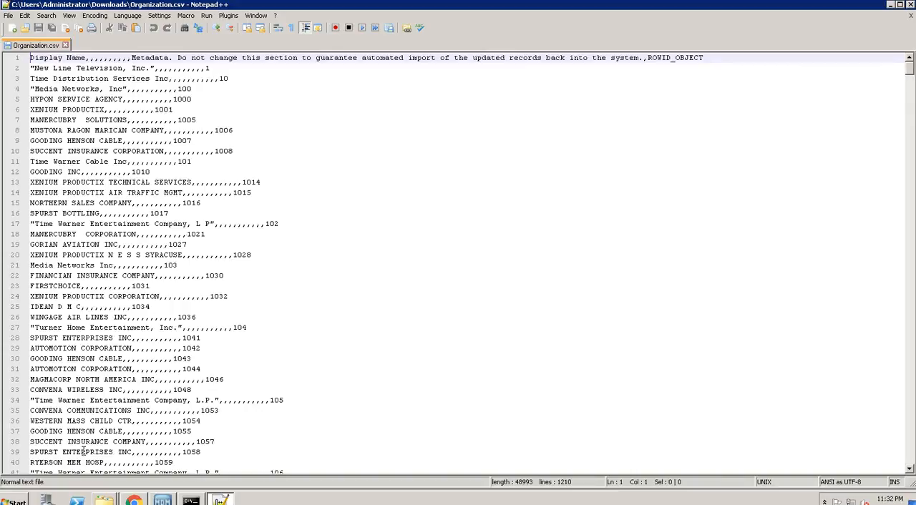
# - Switch back to Chrome, open the organization record with Rowid Object 4 and show its addresses
pyautogui.hotkey('alt', 'Tab')
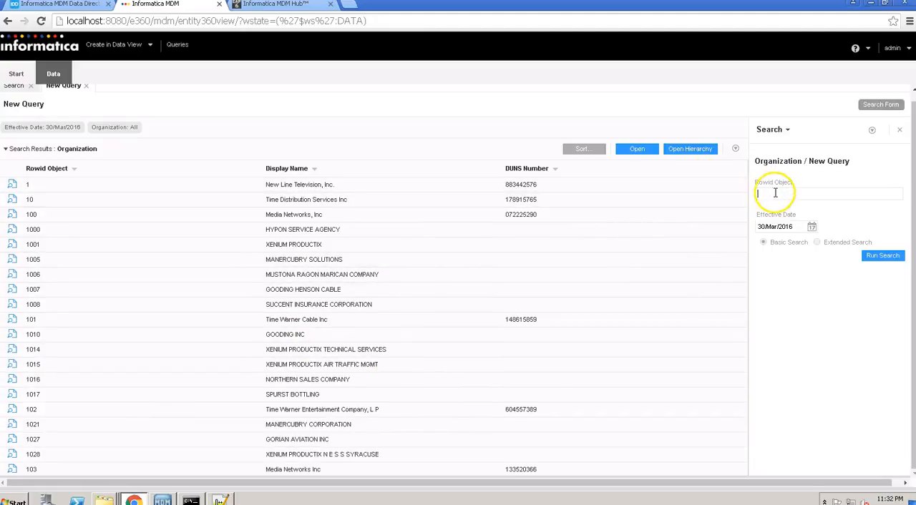
pyautogui.press('Return')
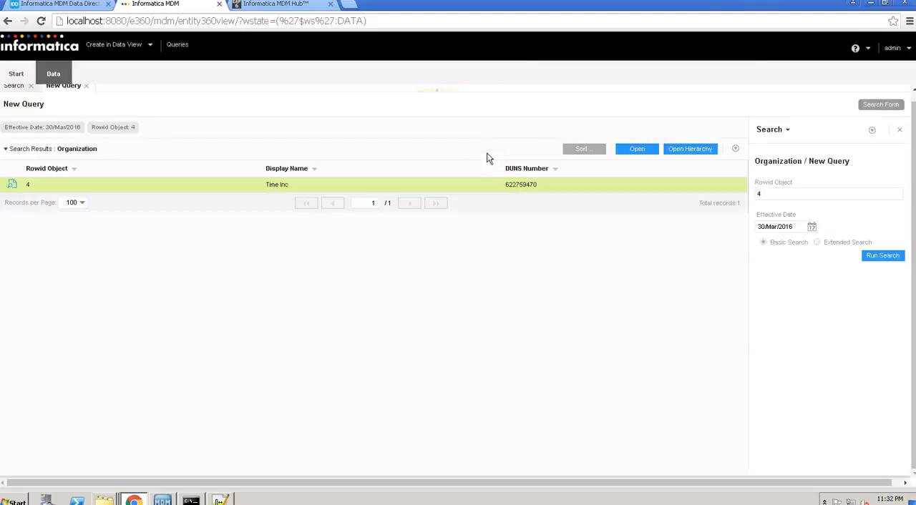
pyautogui.click(467, 185)
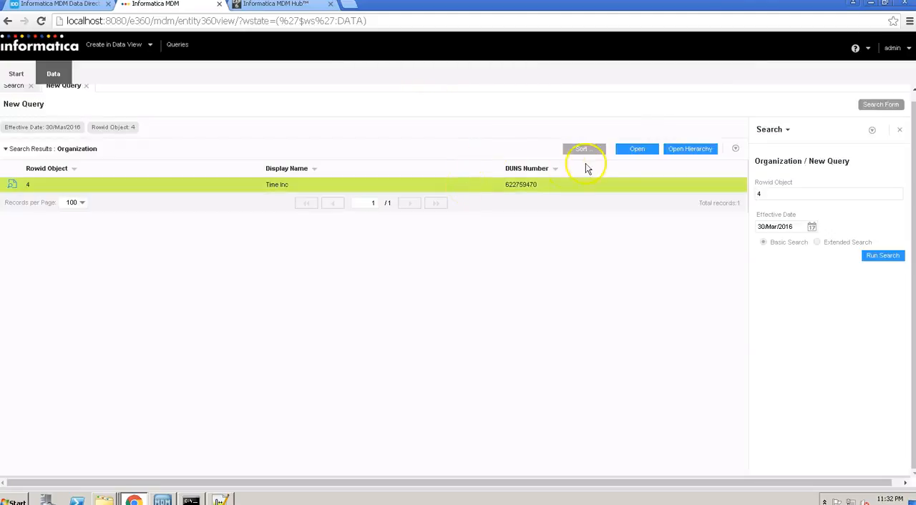
pyautogui.click(641, 149)
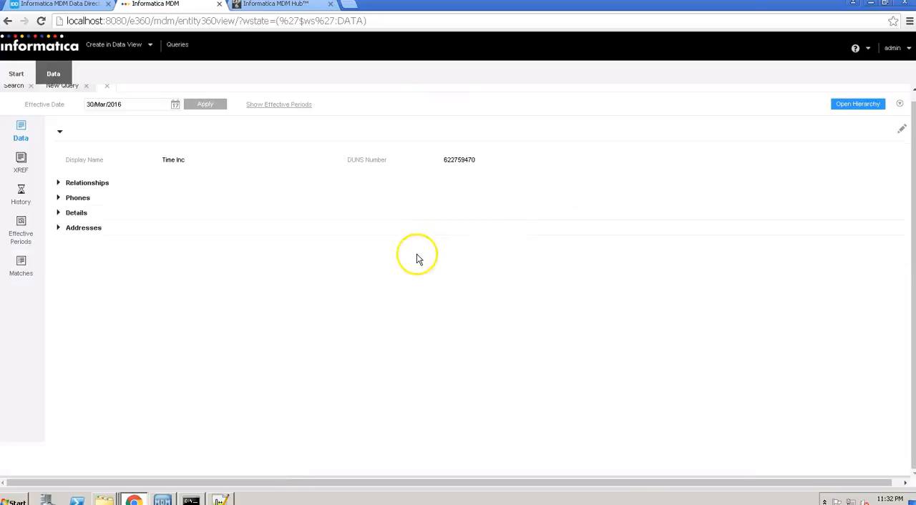
pyautogui.click(60, 229)
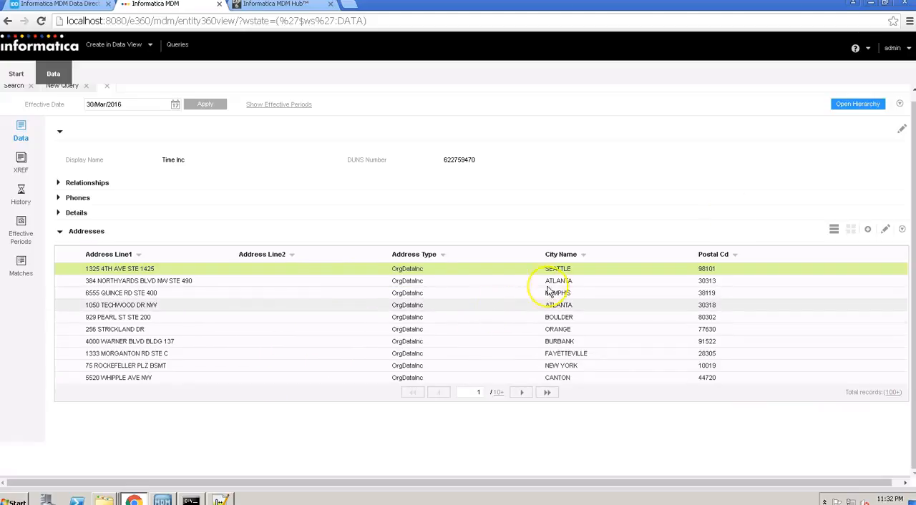
# - Export the open Time Inc record with the Custom / Public configuration after reviewing its selected columns
pyautogui.click(900, 106)
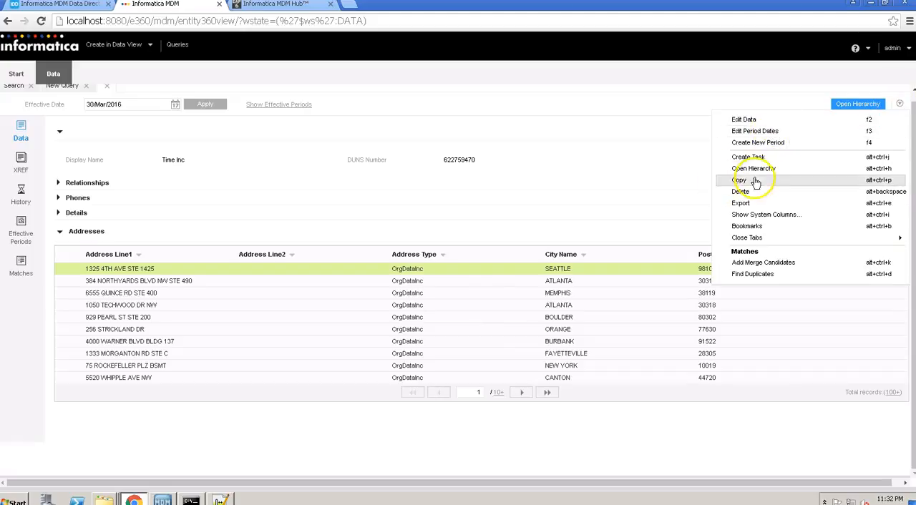
pyautogui.click(749, 204)
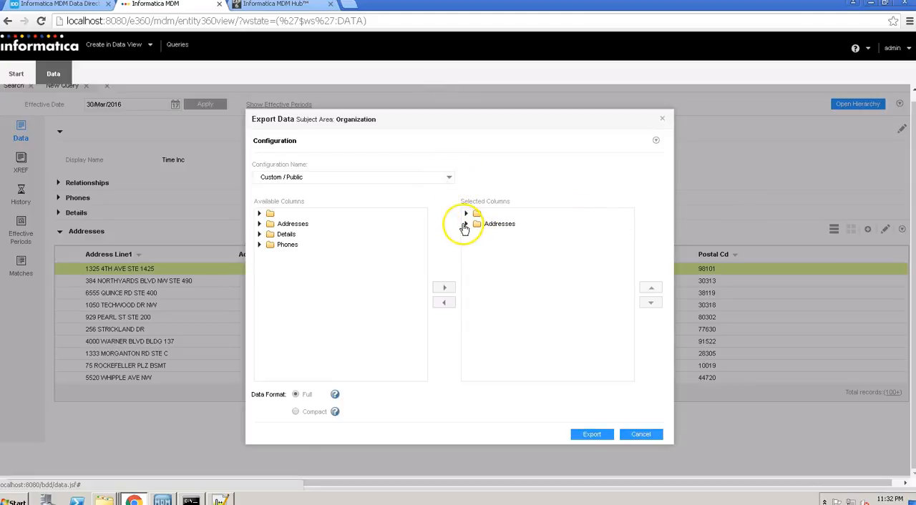
pyautogui.click(467, 224)
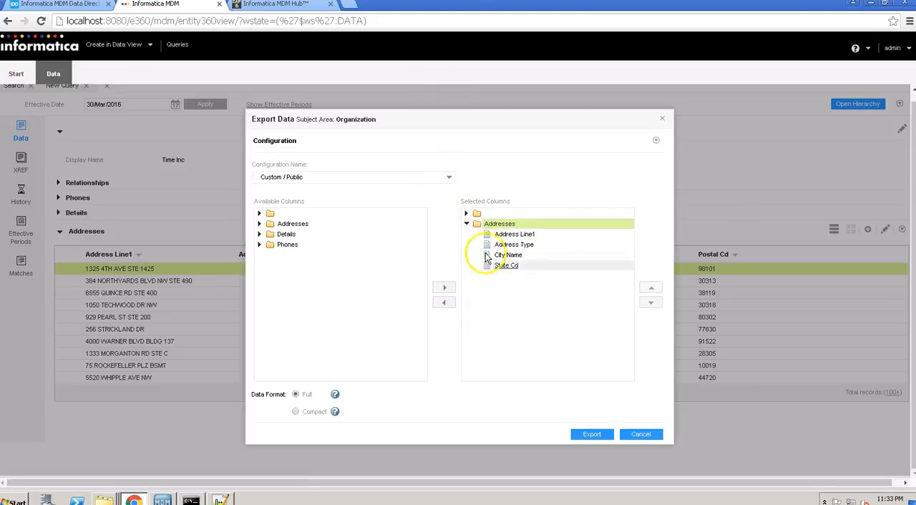
pyautogui.click(467, 214)
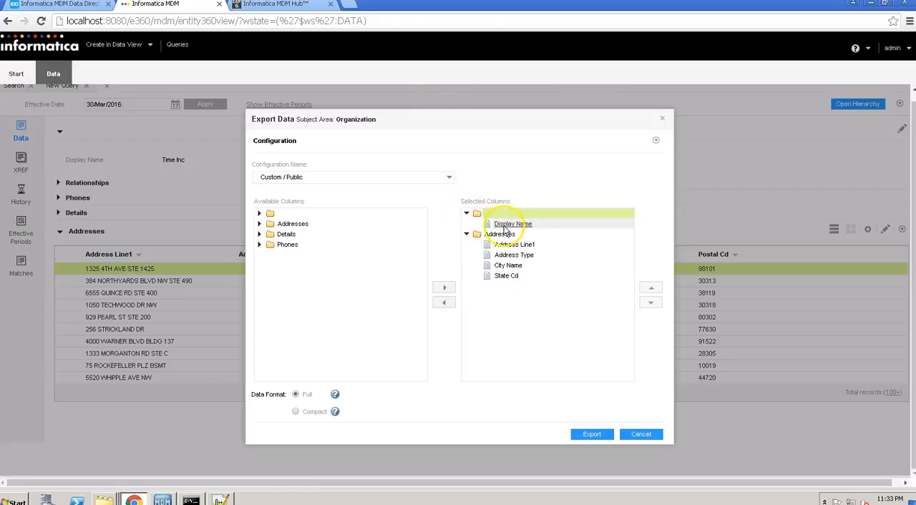
pyautogui.click(593, 437)
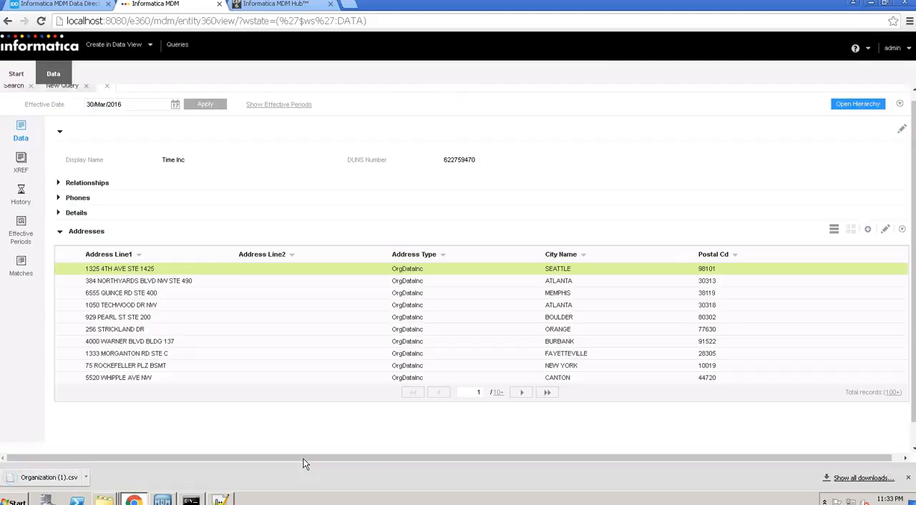
# - Open the downloaded Organization (1).csv in Notepad++ and check its records through to the last line
pyautogui.click(85, 481)
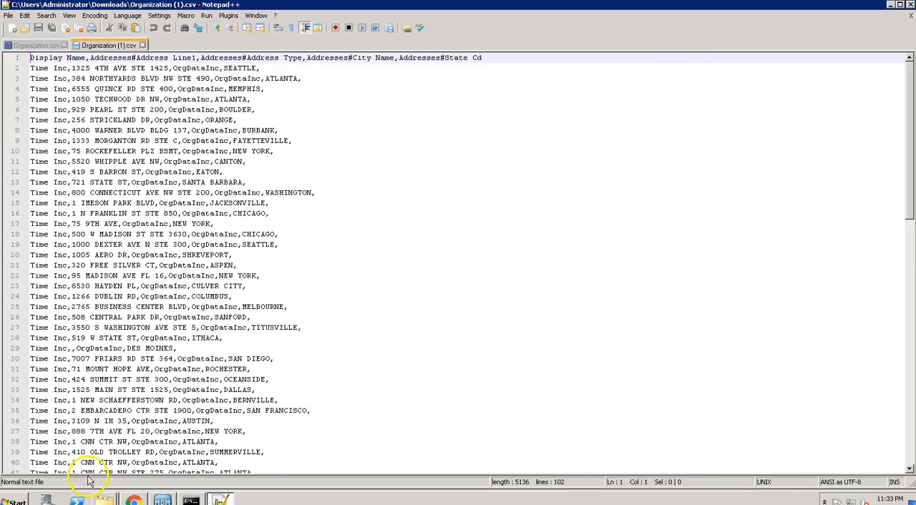
pyautogui.click(223, 319)
pyautogui.hotkey('ctrl', 'End')
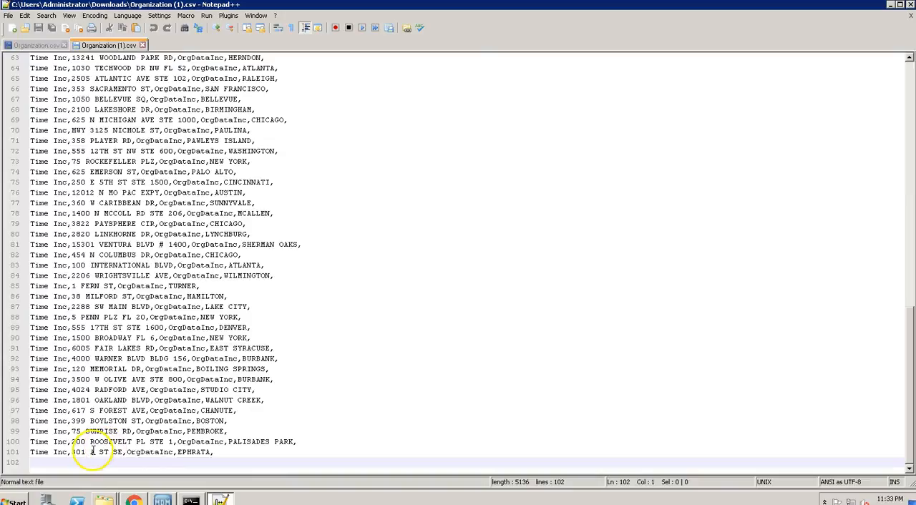
pyautogui.moveTo(93, 451); pyautogui.dragTo(218, 453)
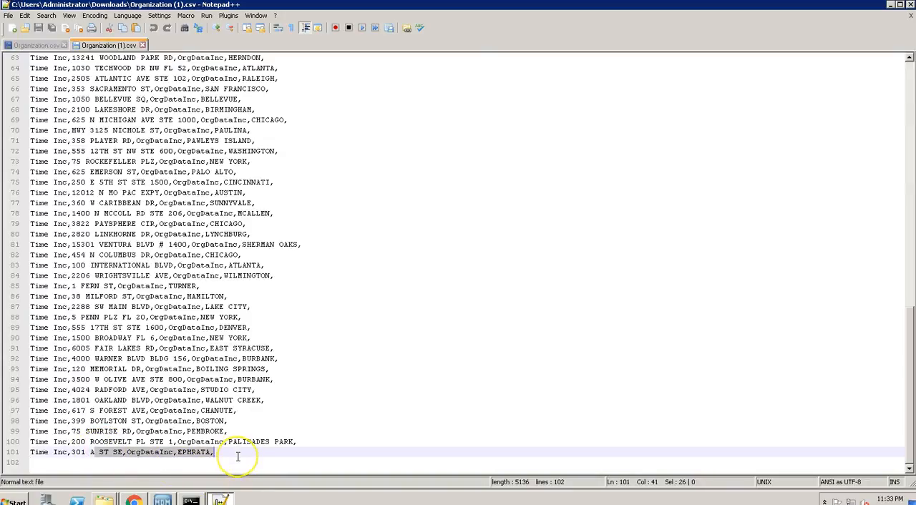
pyautogui.click(238, 456)
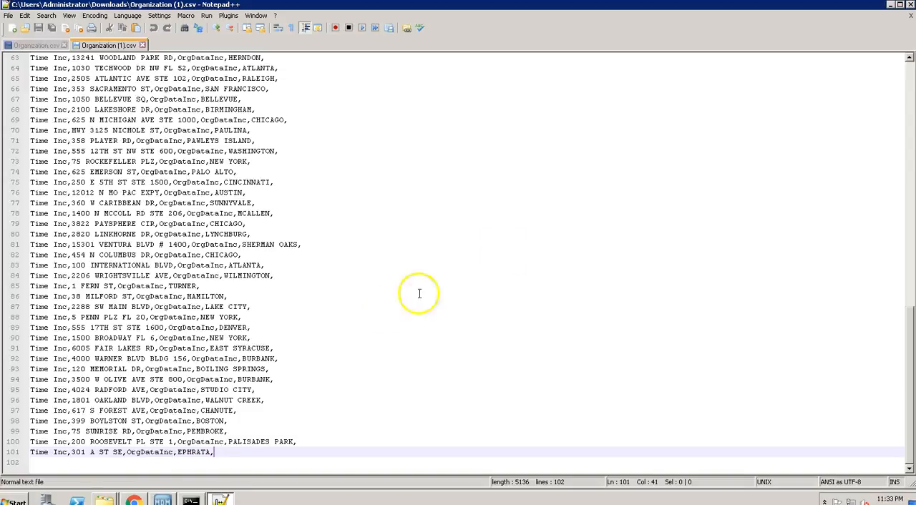
# - Return to the Time Inc record in Chrome and show the exact total of its address records
pyautogui.click(890, 6)
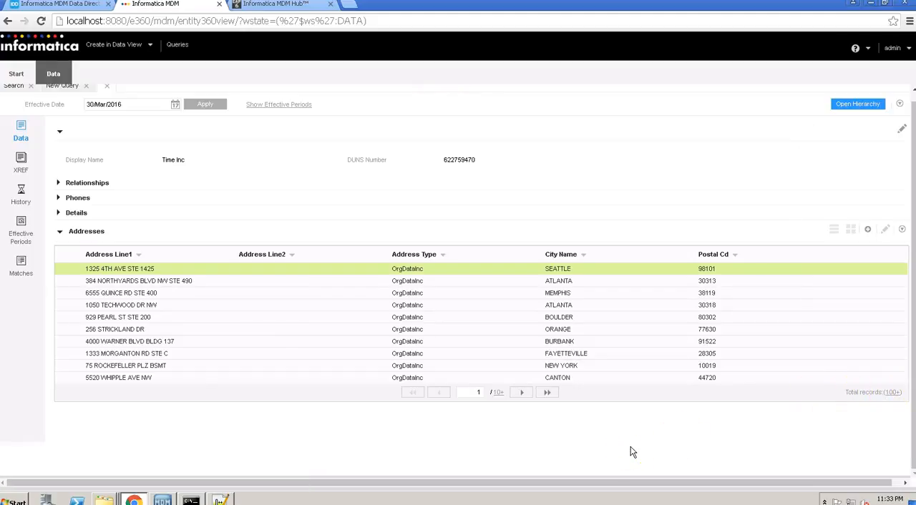
pyautogui.click(896, 392)
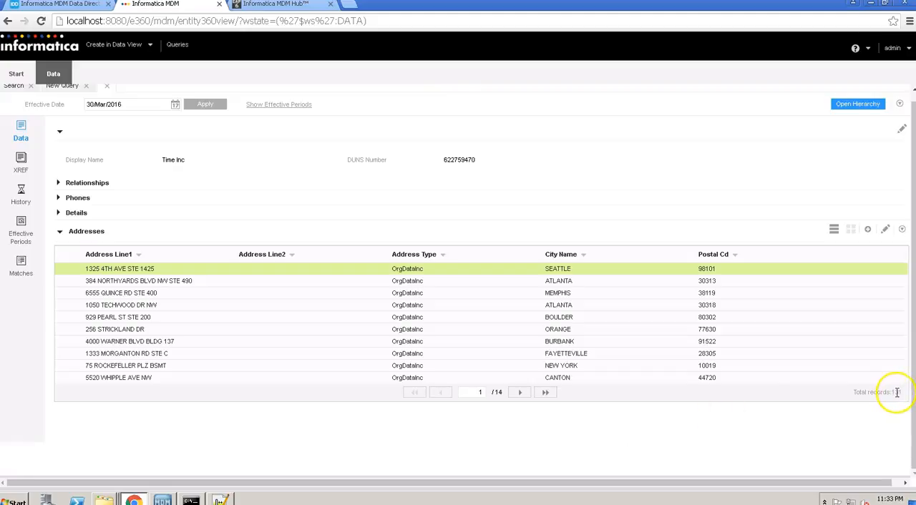
pyautogui.moveTo(903, 398); pyautogui.dragTo(885, 392)
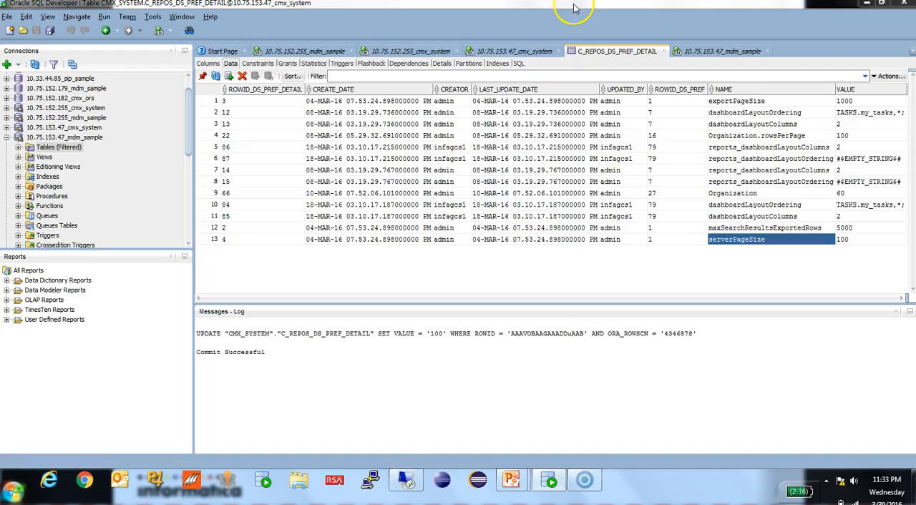
# - Switch to Oracle SQL Developer, set the serverPageSize value in C_REPOS_DS_PREF_DETAIL to 1000 and commit the change
pyautogui.click(573, 3)
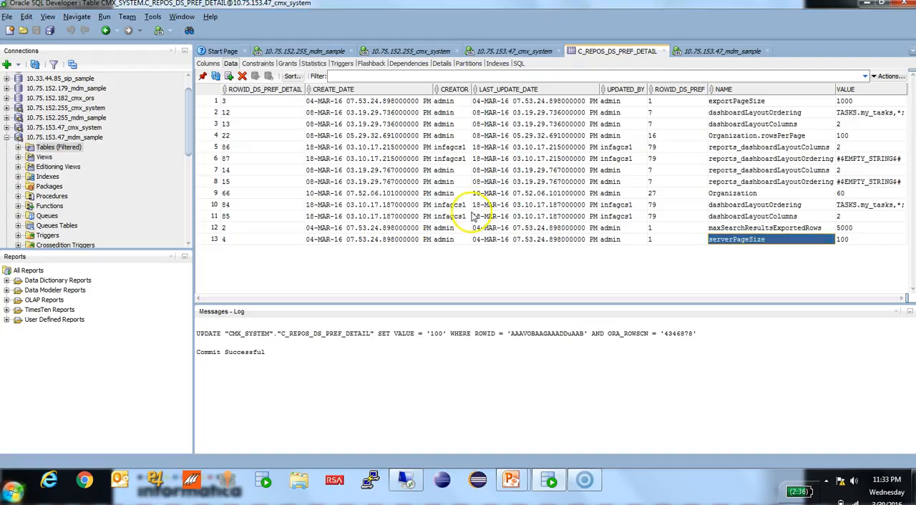
pyautogui.click(215, 240)
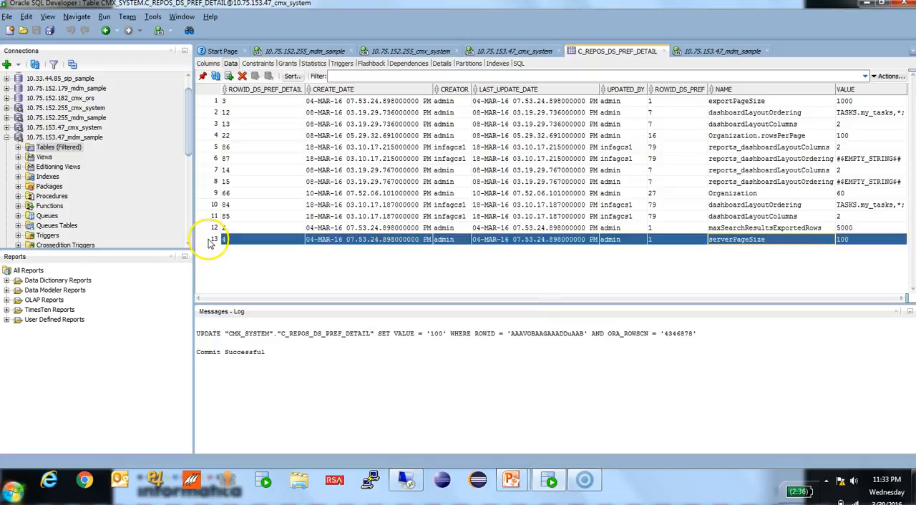
pyautogui.click(830, 242)
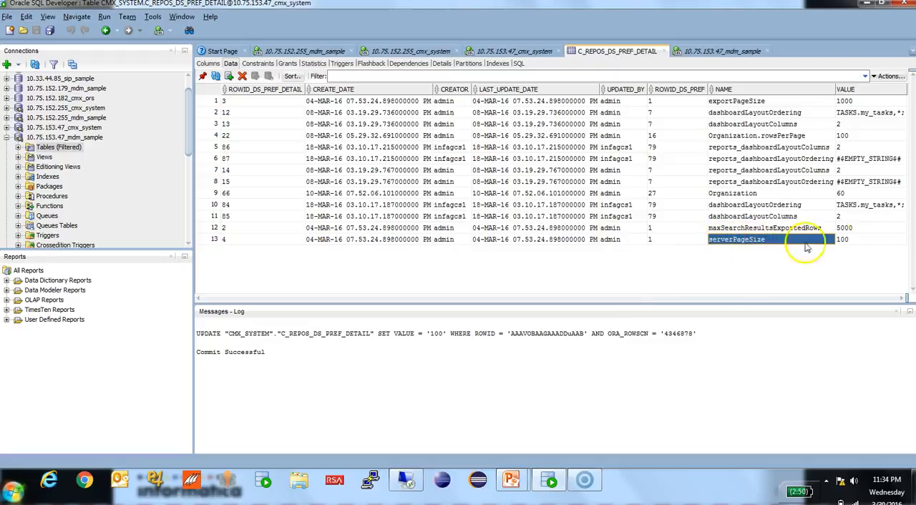
pyautogui.click(865, 243)
pyautogui.press('BackSpace')
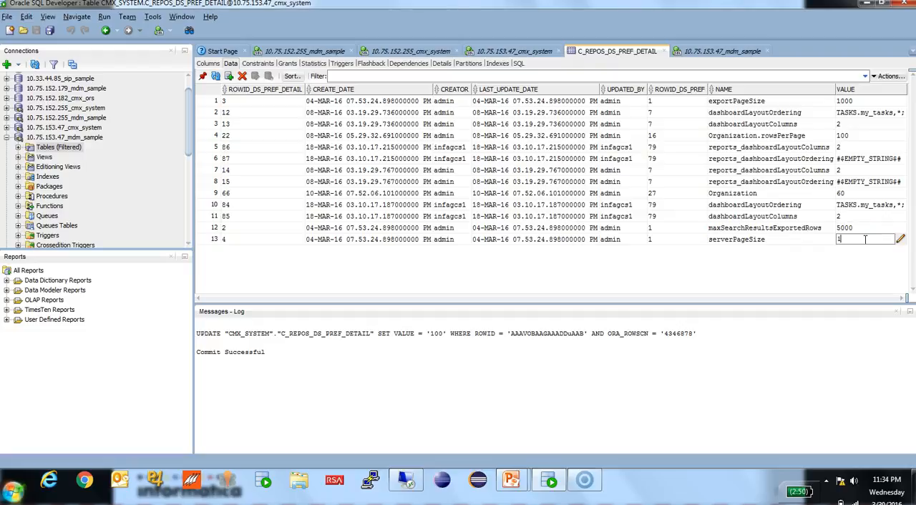
pyautogui.press('Return')
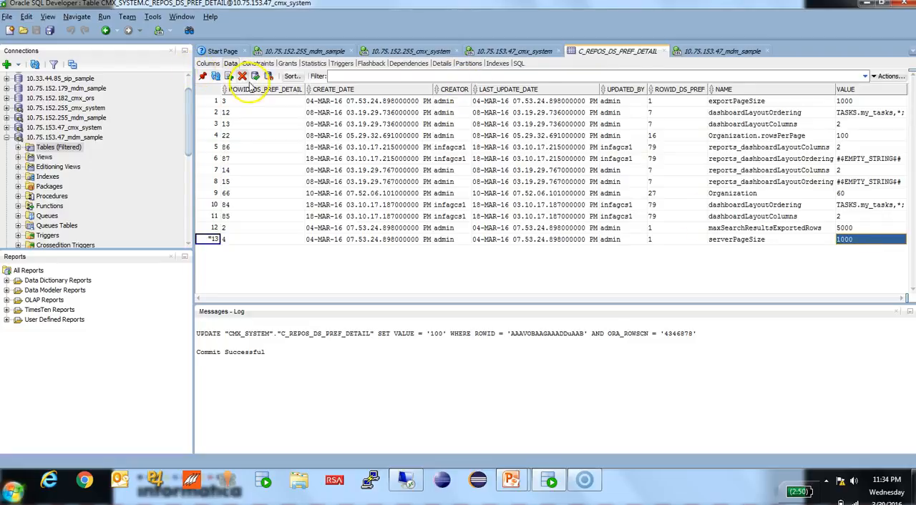
pyautogui.click(255, 77)
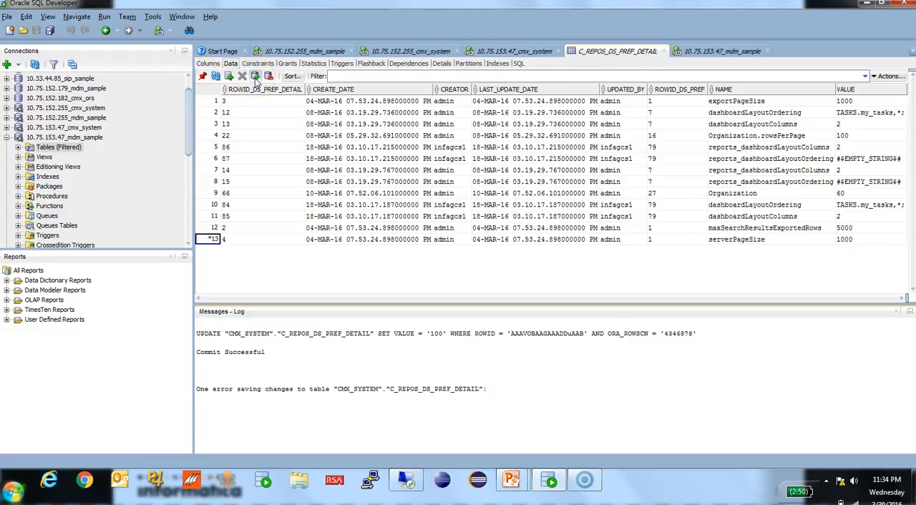
# - Return to the remote desktop session and shut down the application server running standalone.bat by closing its console
pyautogui.click(406, 479)
pyautogui.click(451, 441)
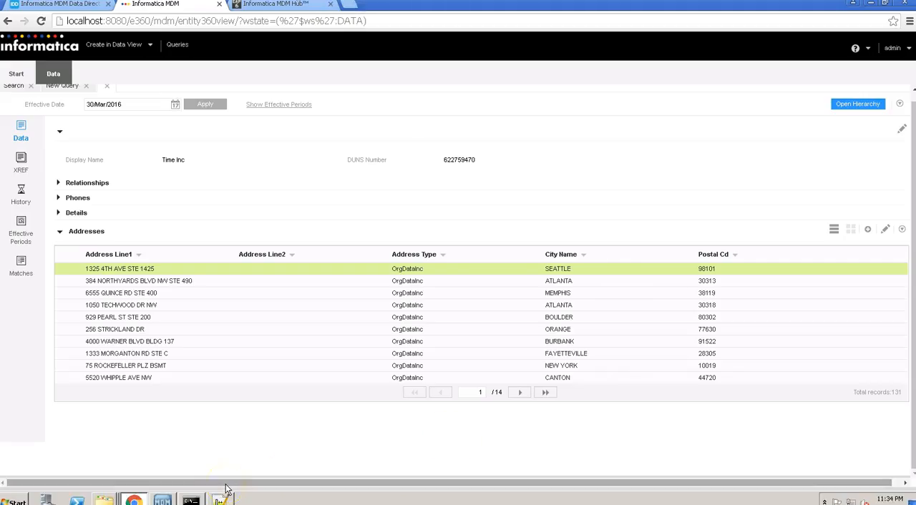
pyautogui.click(191, 499)
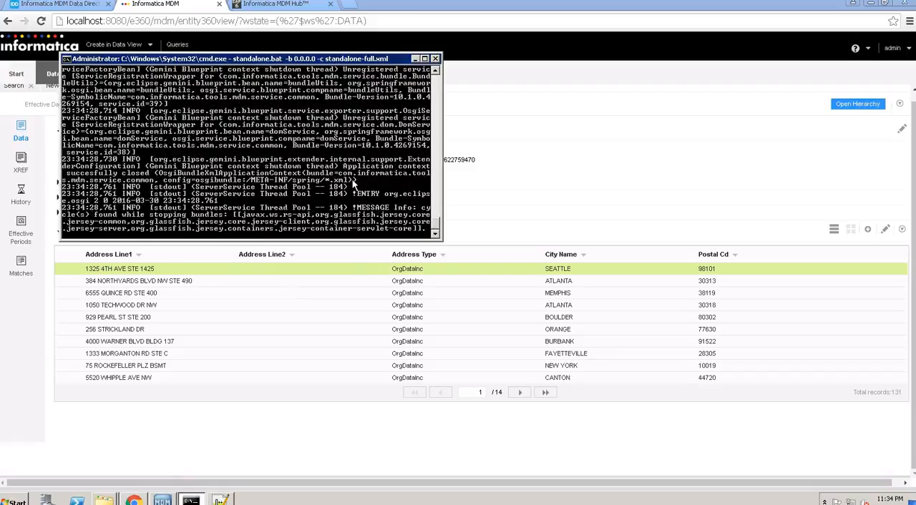
pyautogui.click(435, 59)
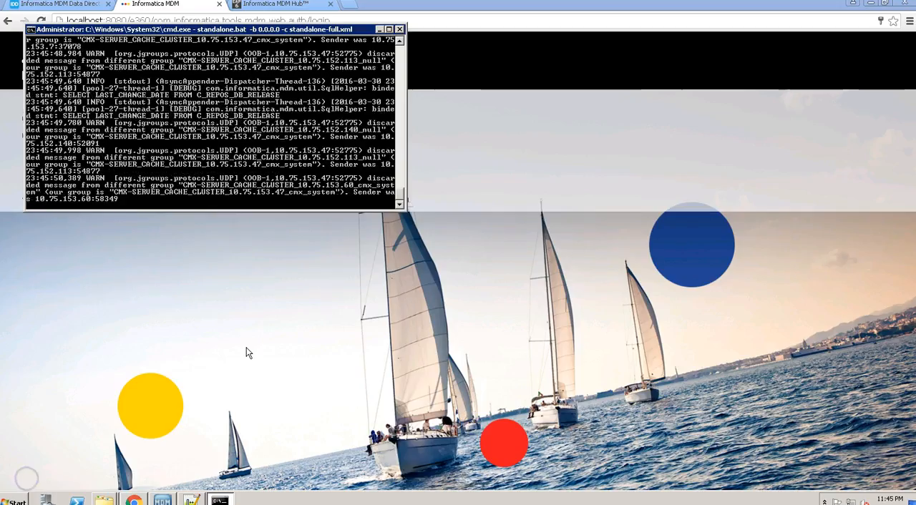
# - Minimize the restarted server's console, log in to Informatica MDM with the prefilled credentials and open the MDM sample application
pyautogui.click(380, 30)
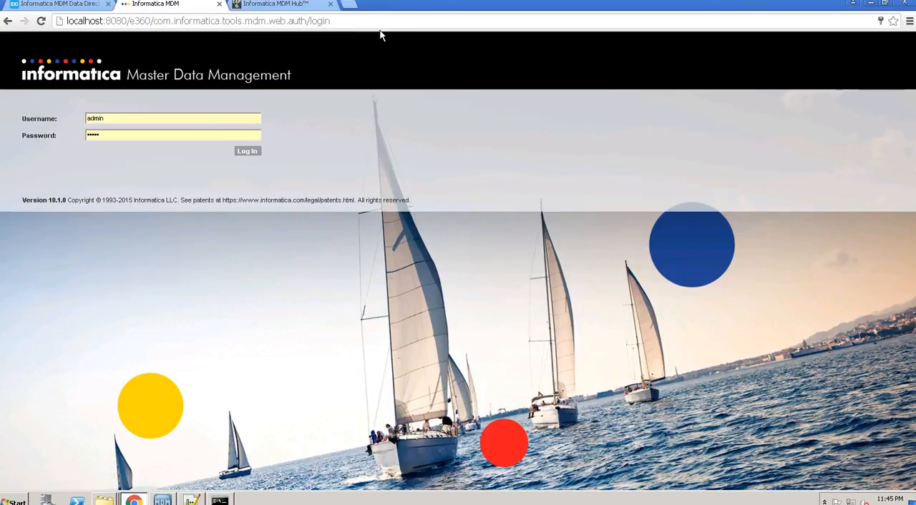
pyautogui.click(247, 152)
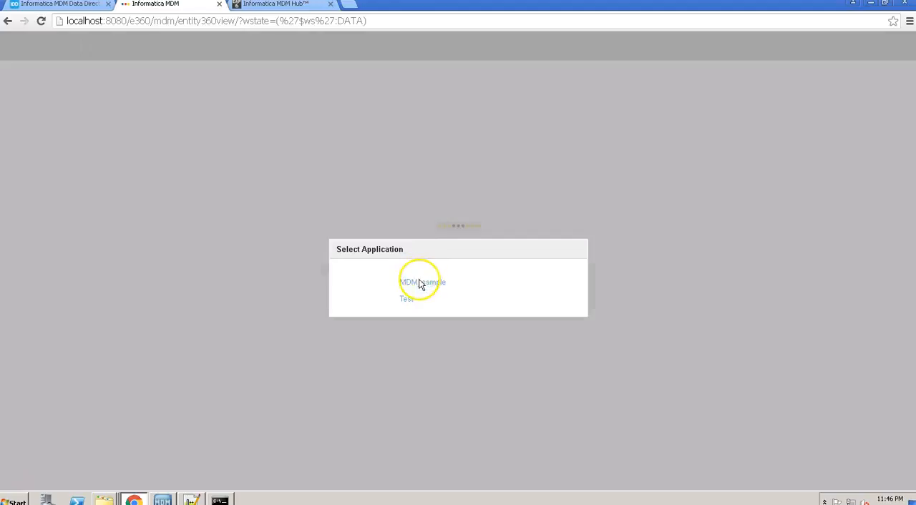
pyautogui.click(421, 283)
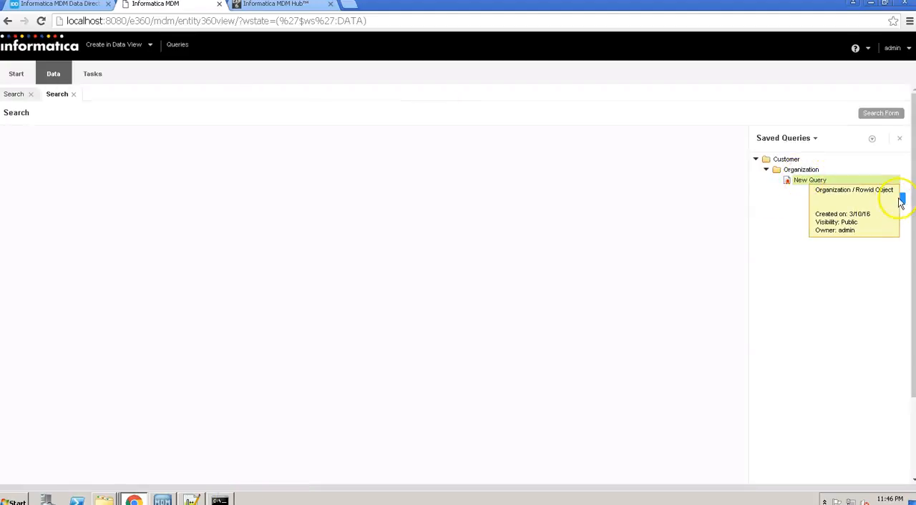
# - Open the saved Organization query New Query, run it for Rowid Object 4 and select the Time Inc result
pyautogui.click(903, 202)
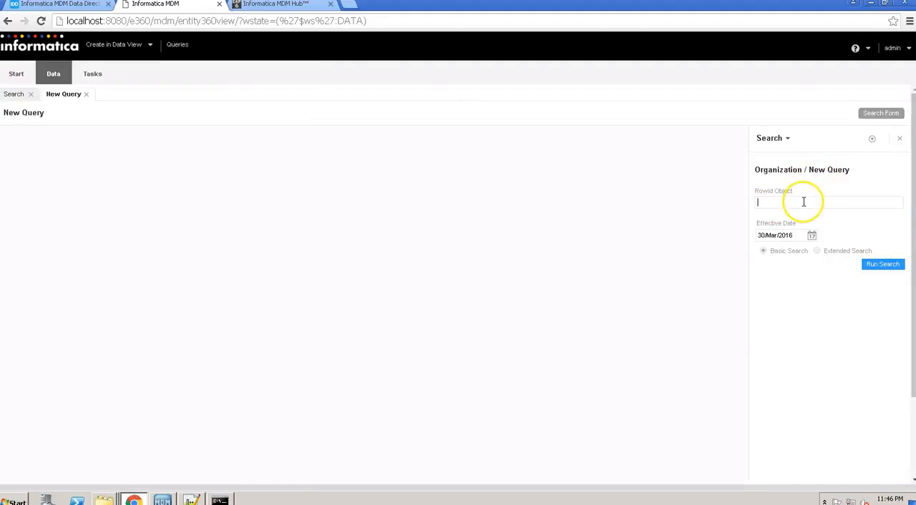
pyautogui.press('Return')
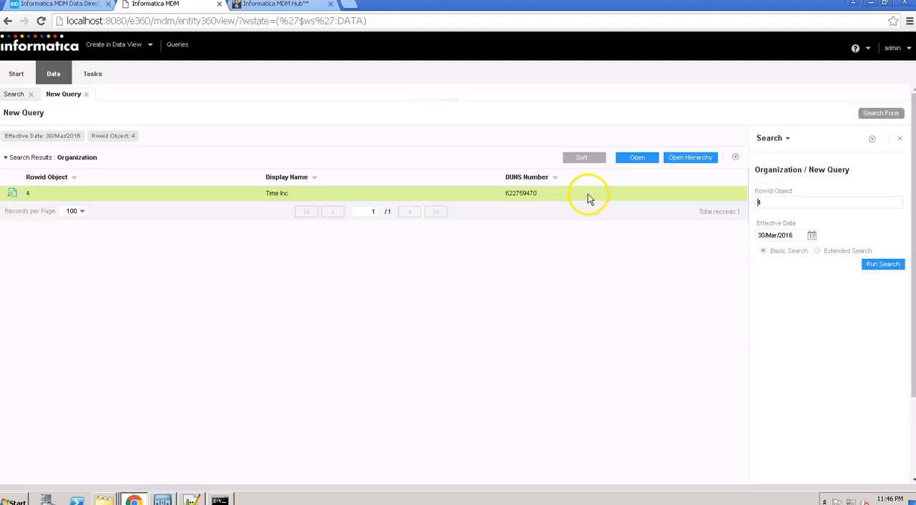
pyautogui.click(586, 194)
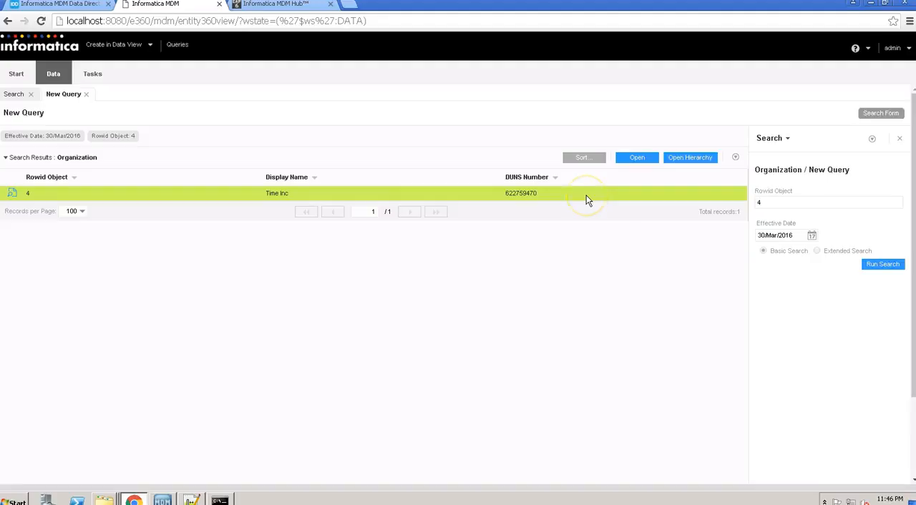
# - Export all search results with the Test / Private configuration after reviewing its selected columns
pyautogui.rightClick(586, 200)
pyautogui.moveTo(624, 281)
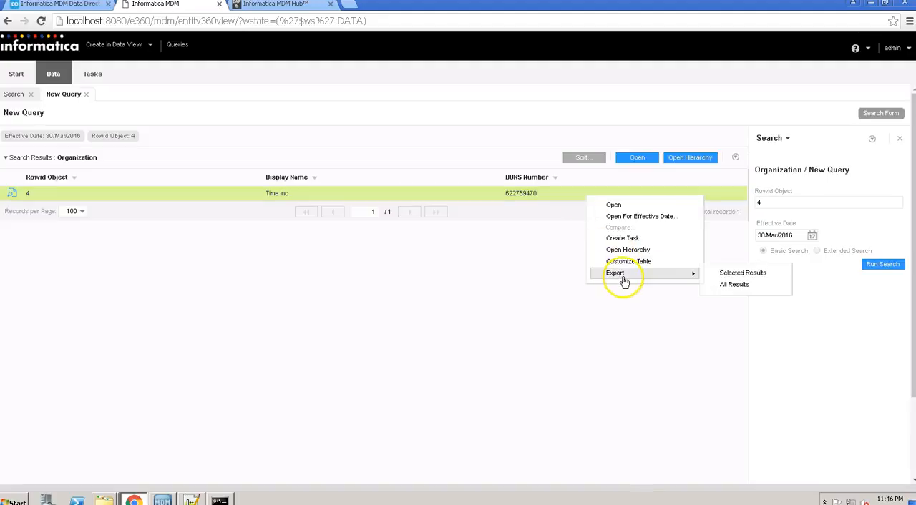
pyautogui.click(734, 284)
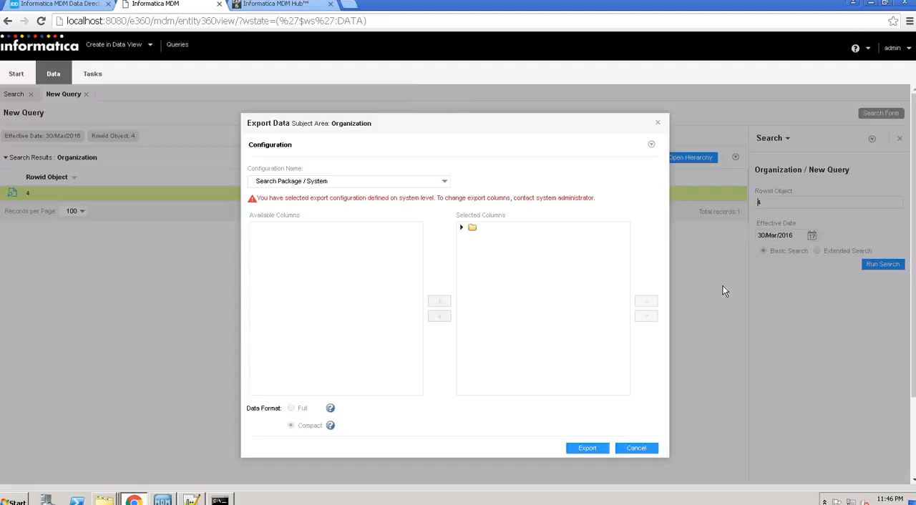
pyautogui.click(444, 182)
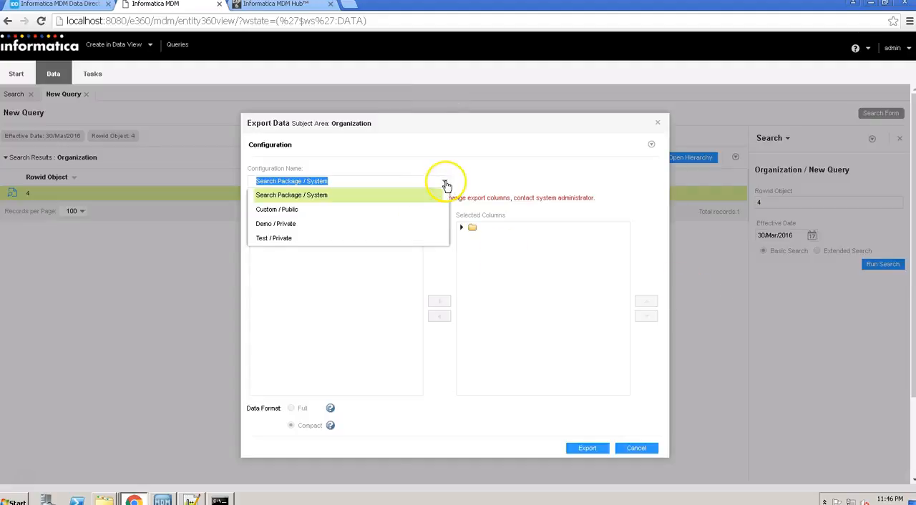
pyautogui.click(358, 242)
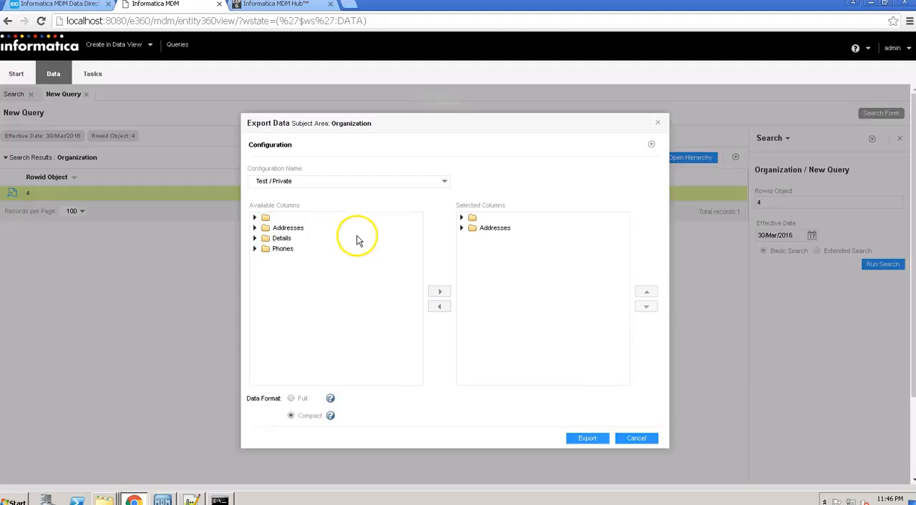
pyautogui.click(461, 228)
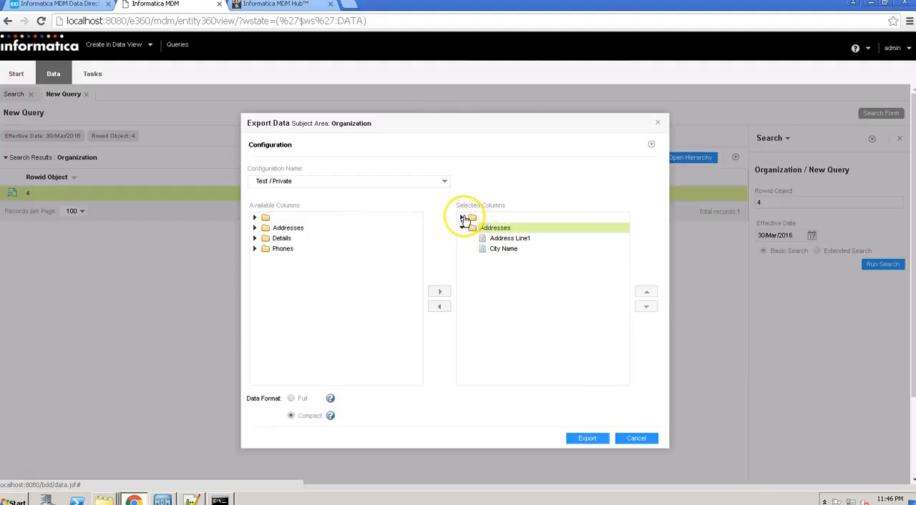
pyautogui.click(464, 217)
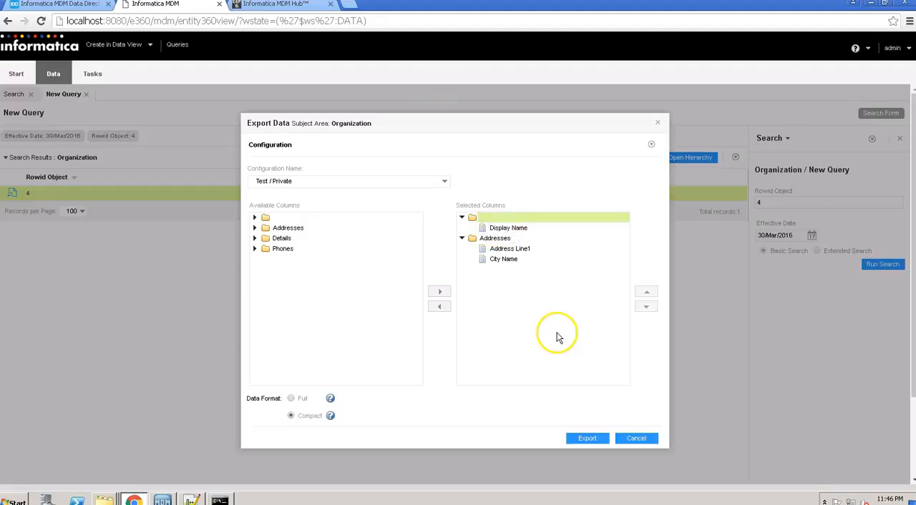
pyautogui.click(587, 438)
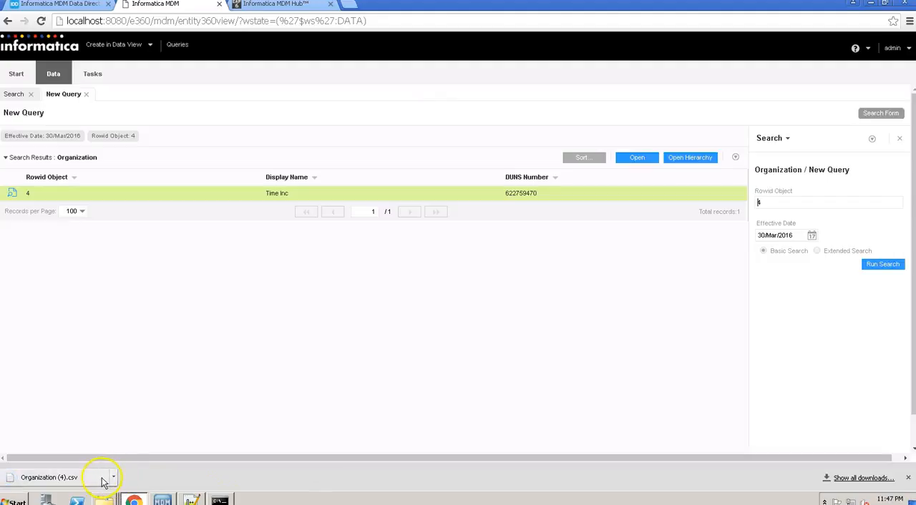
# - Open the exported file Organization (4).csv in Notepad++ and check its address rows through to the end of the file
pyautogui.click(100, 478)
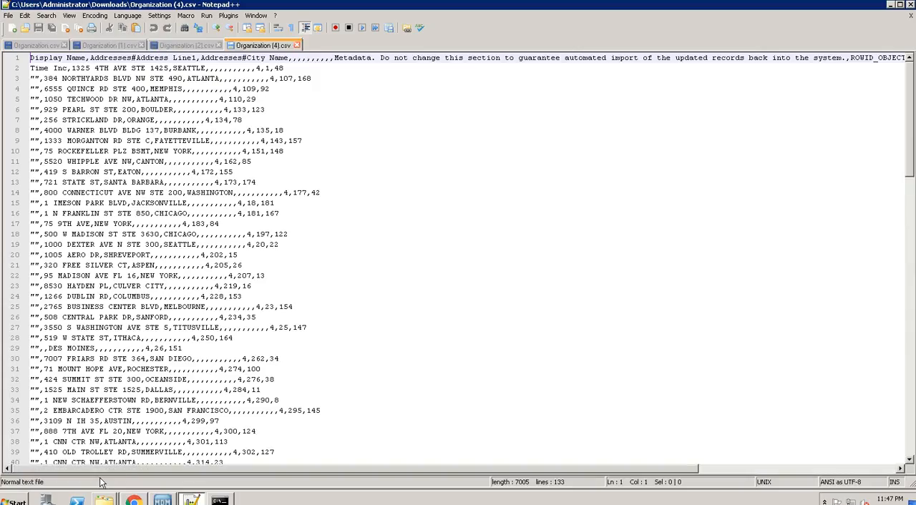
pyautogui.click(213, 368)
pyautogui.hotkey('ctrl', 'End')
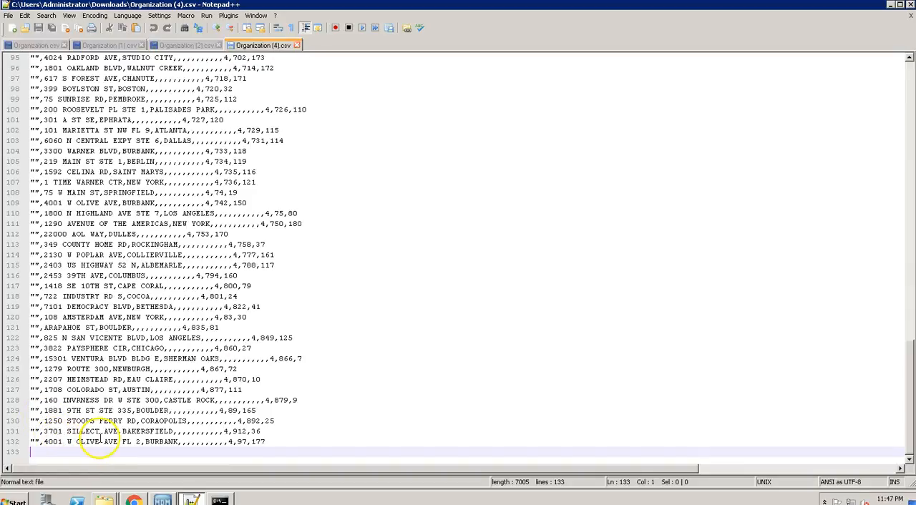
# - Return to the browser, open the selected Time Inc record and expand its Addresses section to compare with the export
pyautogui.click(193, 498)
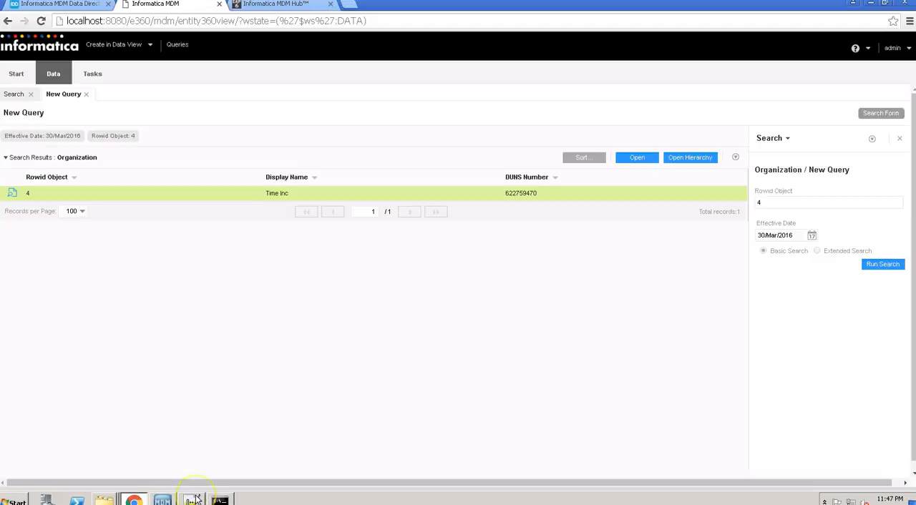
pyautogui.click(637, 158)
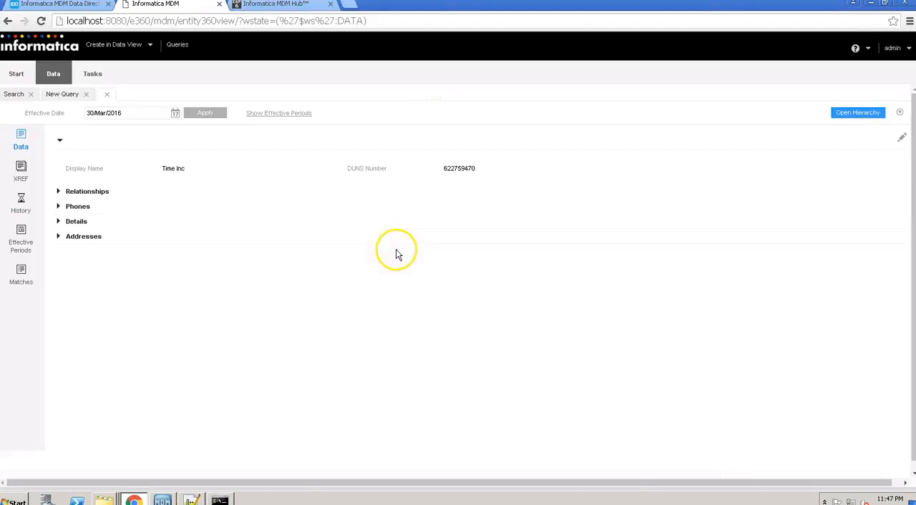
pyautogui.click(57, 238)
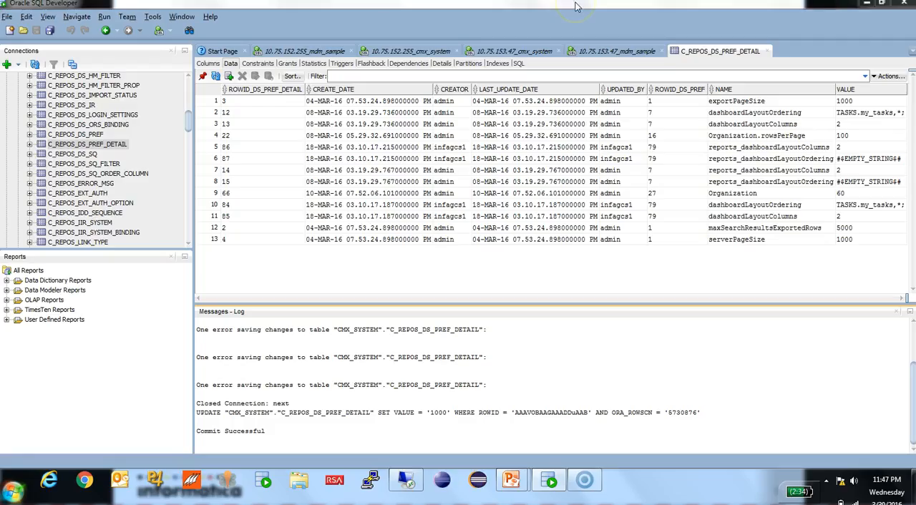
# - Switch to Oracle SQL Developer to review the C_REPOS_DS_PREF_DETAIL preference values, and return to the remote desktop session
pyautogui.click(573, 4)
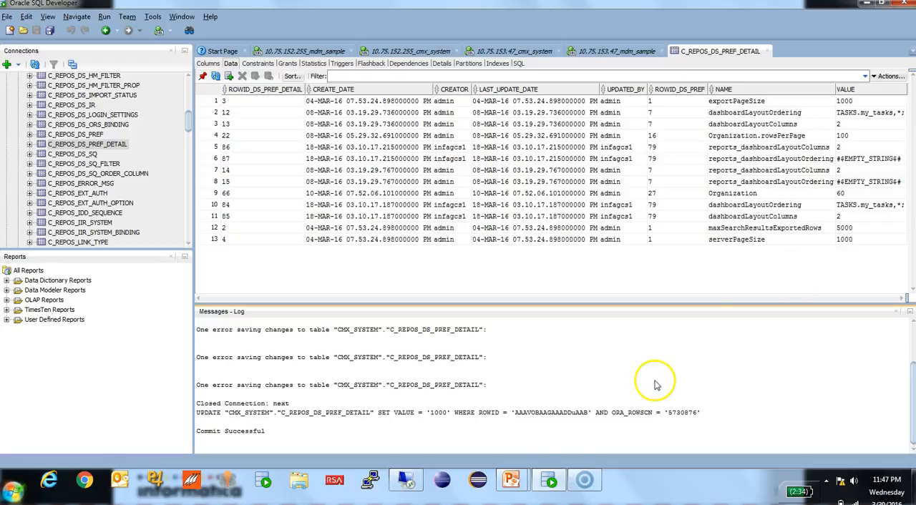
pyautogui.click(413, 481)
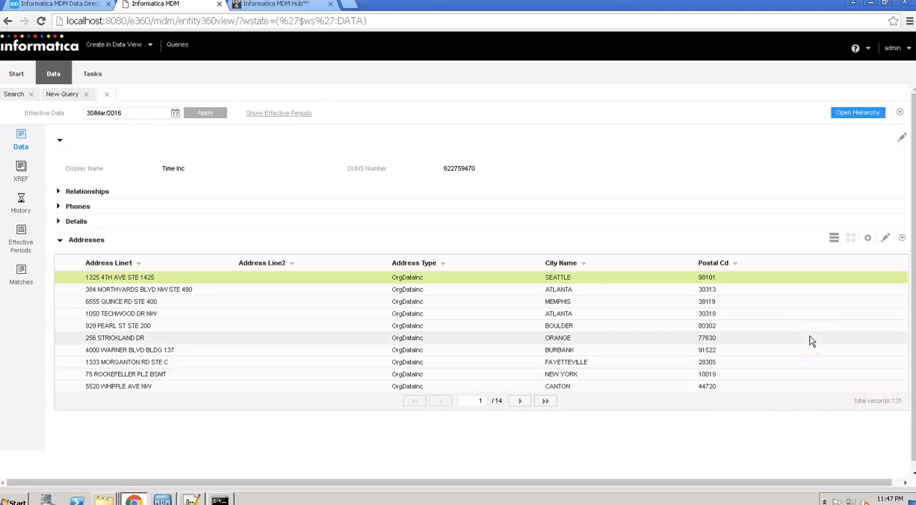
pyautogui.click(777, 167)
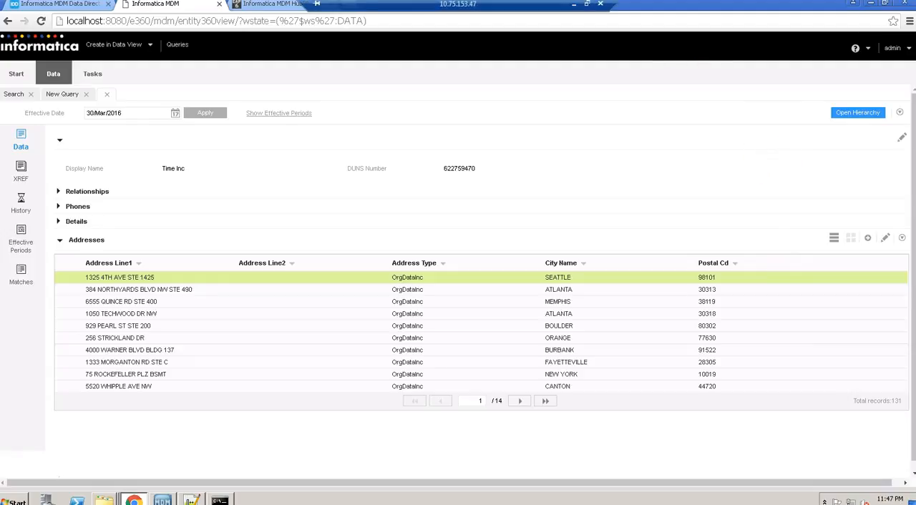
# - Minimize the remote desktop session, switch to the PowerPoint slide show and advance from the Demo slide to the Summary slide
pyautogui.click(573, 4)
pyautogui.click(517, 471)
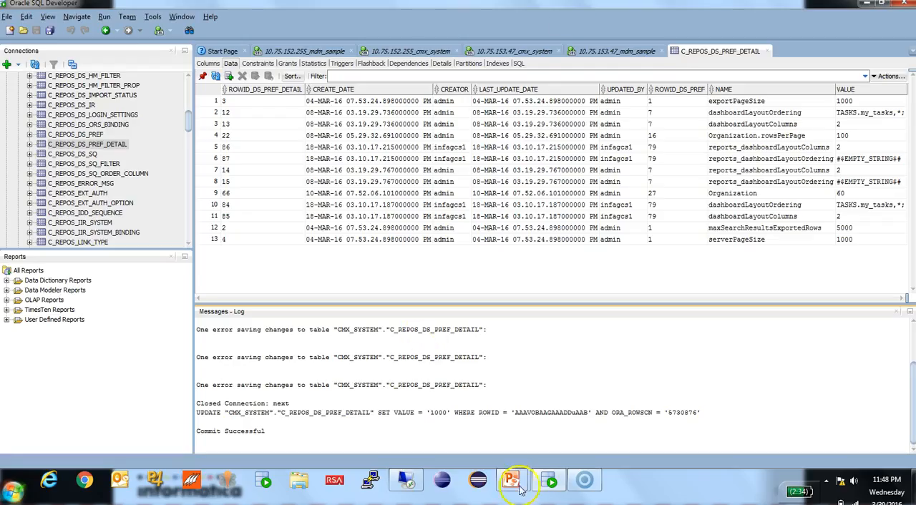
pyautogui.click(583, 435)
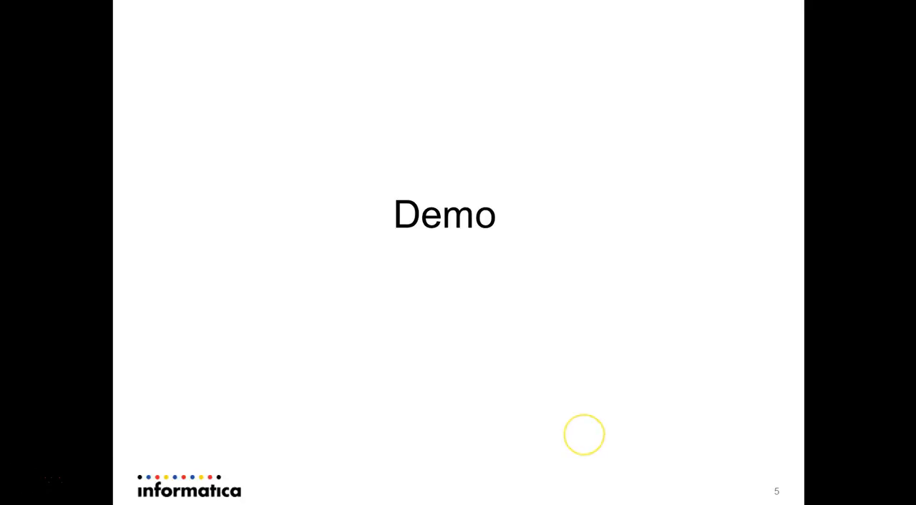
pyautogui.press('Right')
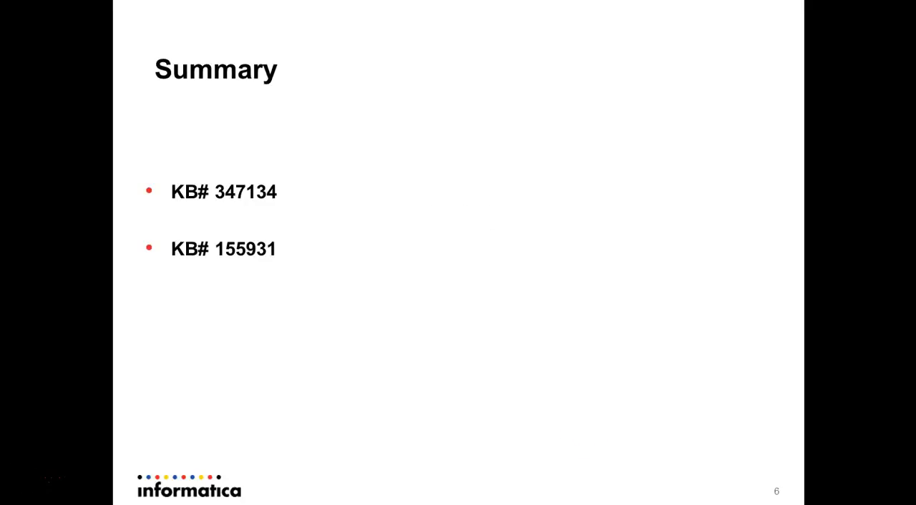